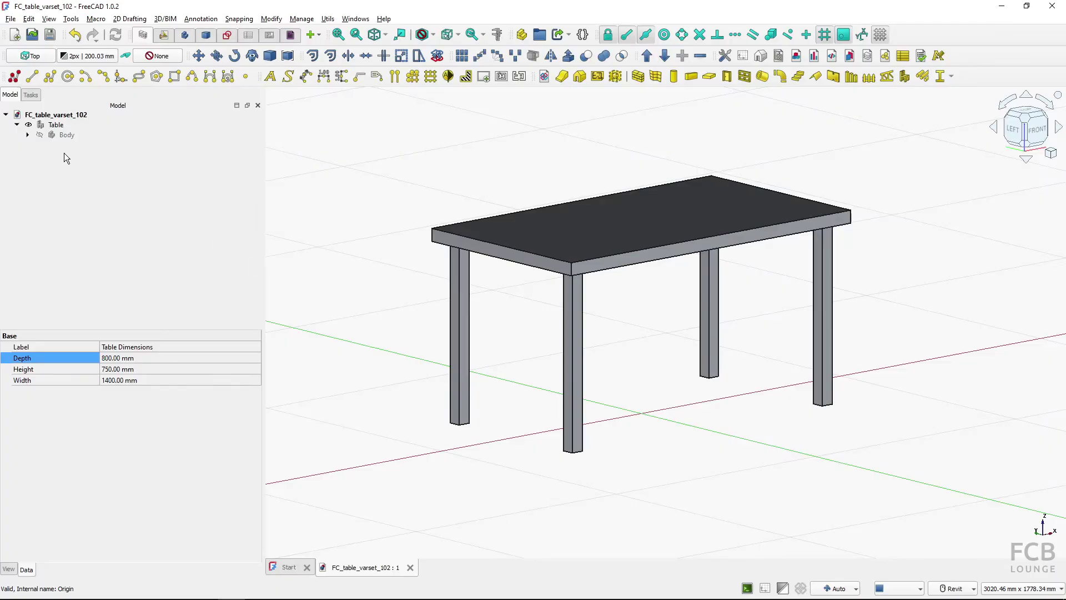
Step: Set the depth to 1000 mm and the width to 1800 mm in the Table Dimensions variable set
left_click(27, 134)
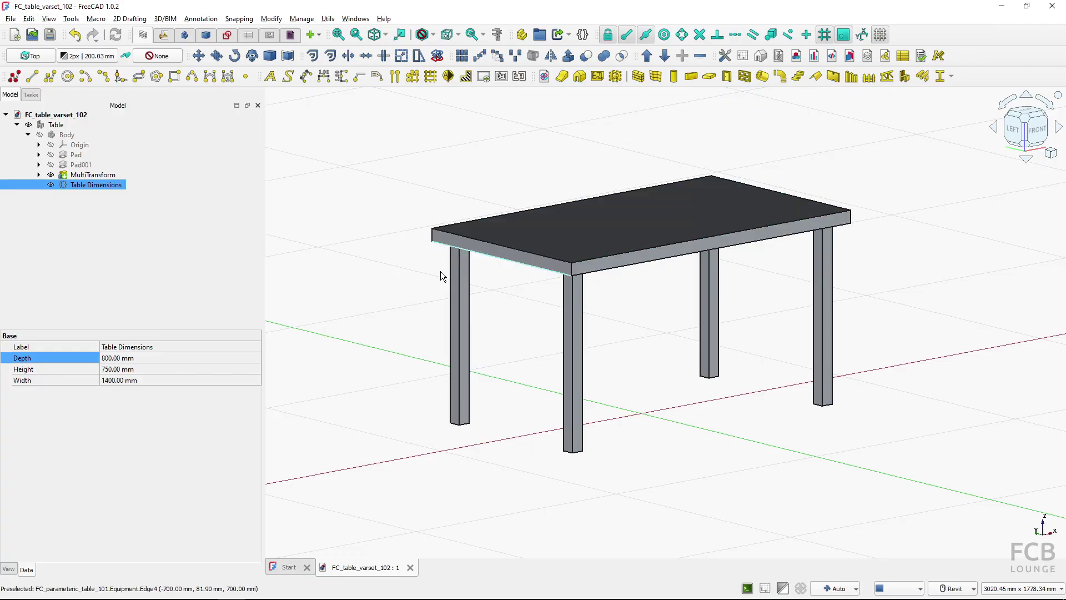
left_click(137, 358)
type("1000")
key("Return")
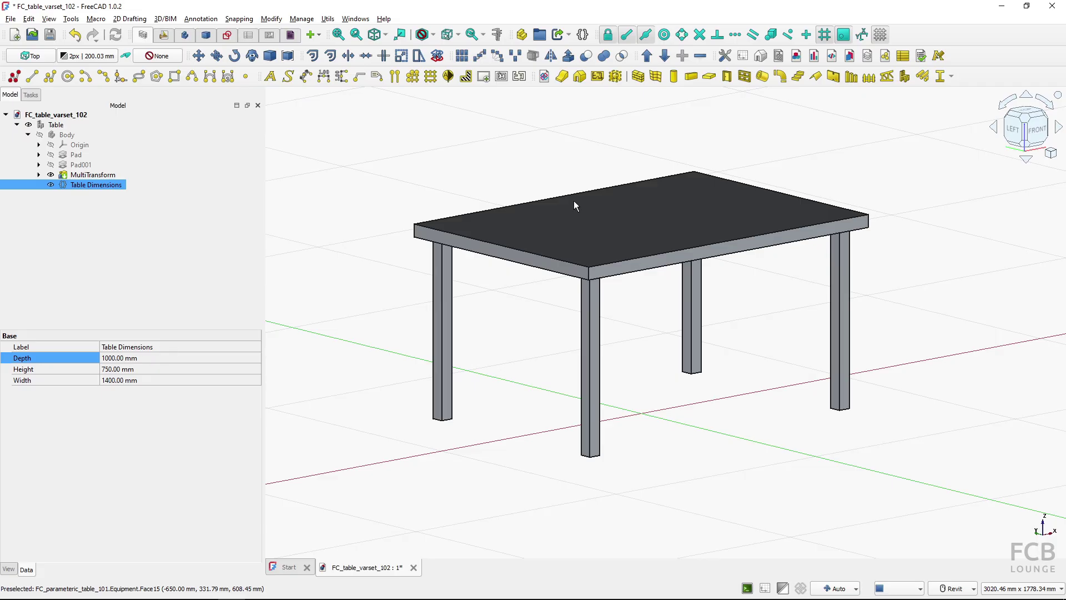
left_click(171, 380)
type("1800")
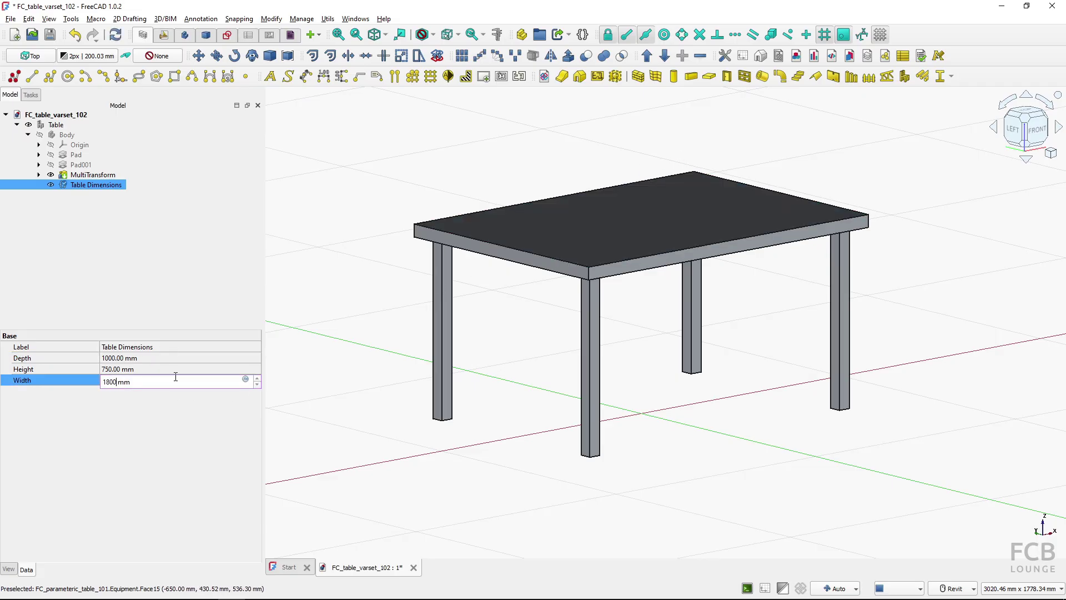
key("Return")
Step: Set the height to 600 mm in the Table Dimensions variable set
left_click(164, 366)
type("600")
key("Return")
left_click(438, 265)
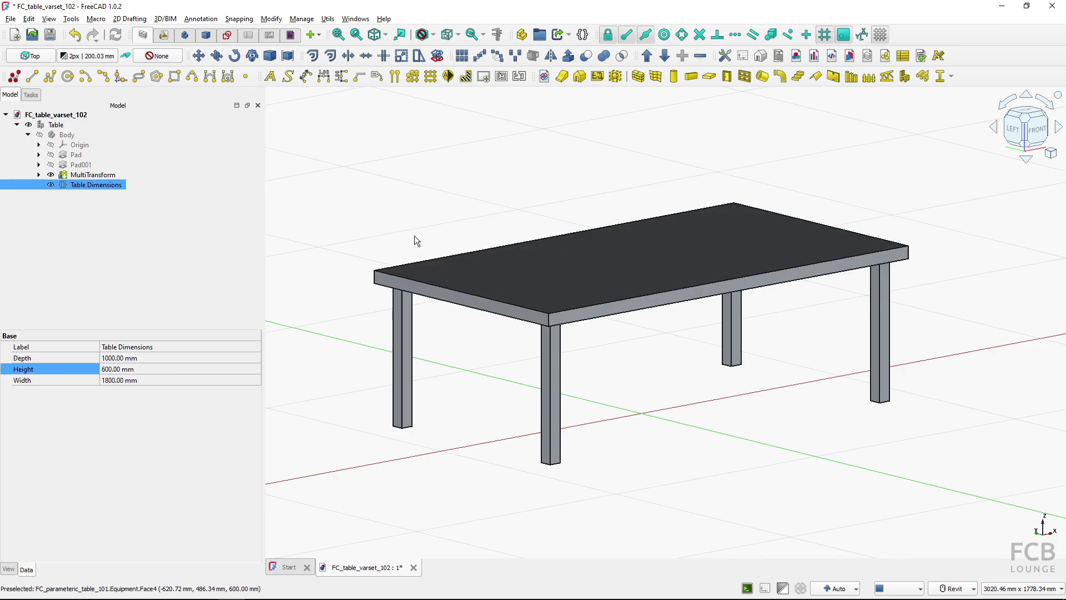
left_click(83, 187)
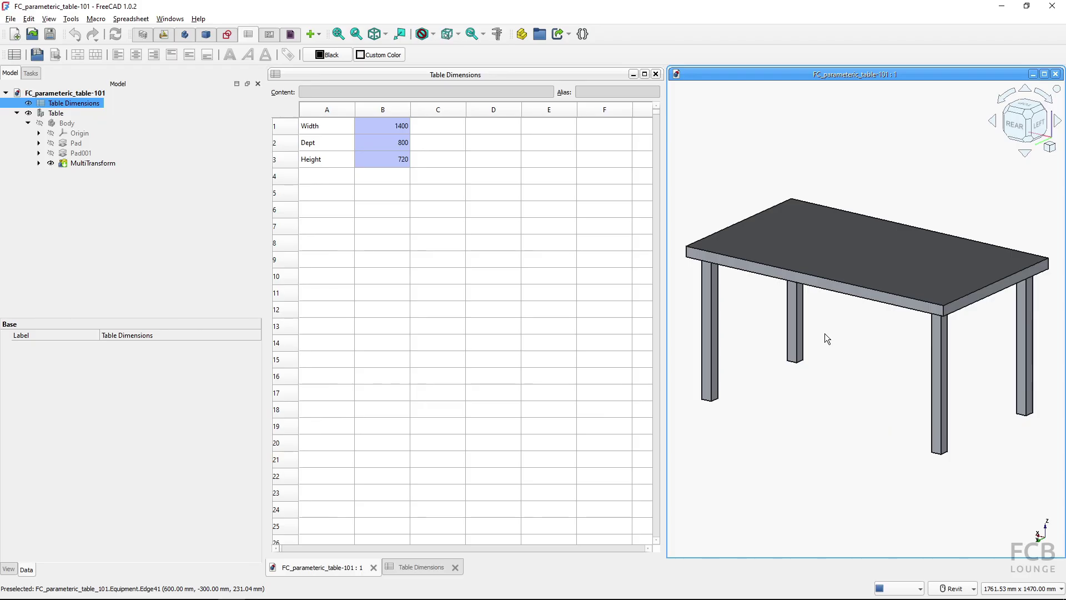
Step: In the spreadsheet-driven table's Table Dimensions sheet, set Width to 2000 and Dept to 1000
left_click(809, 266)
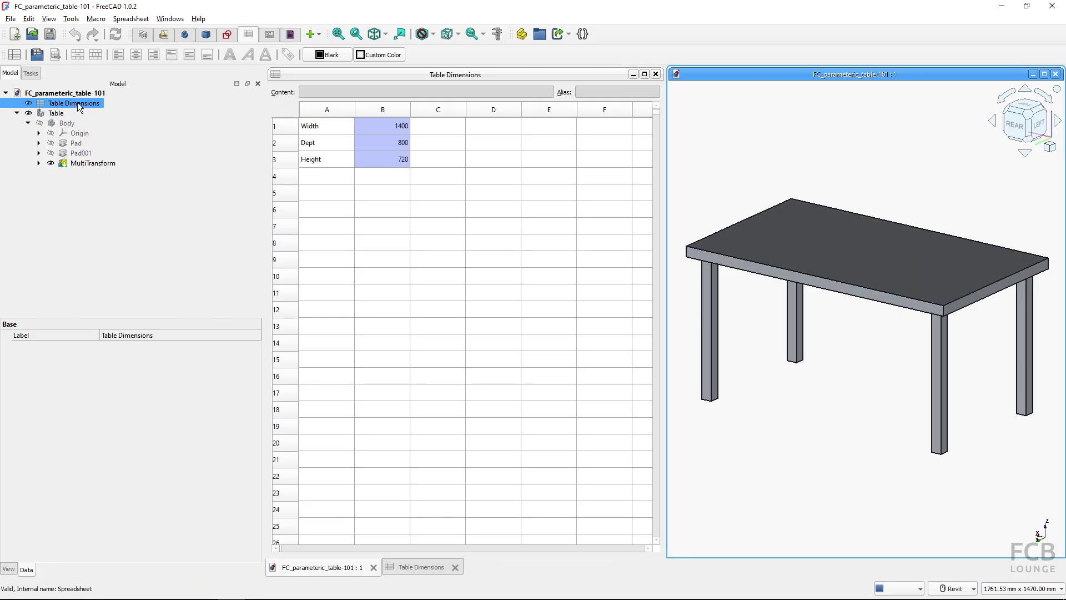
double_click(375, 125)
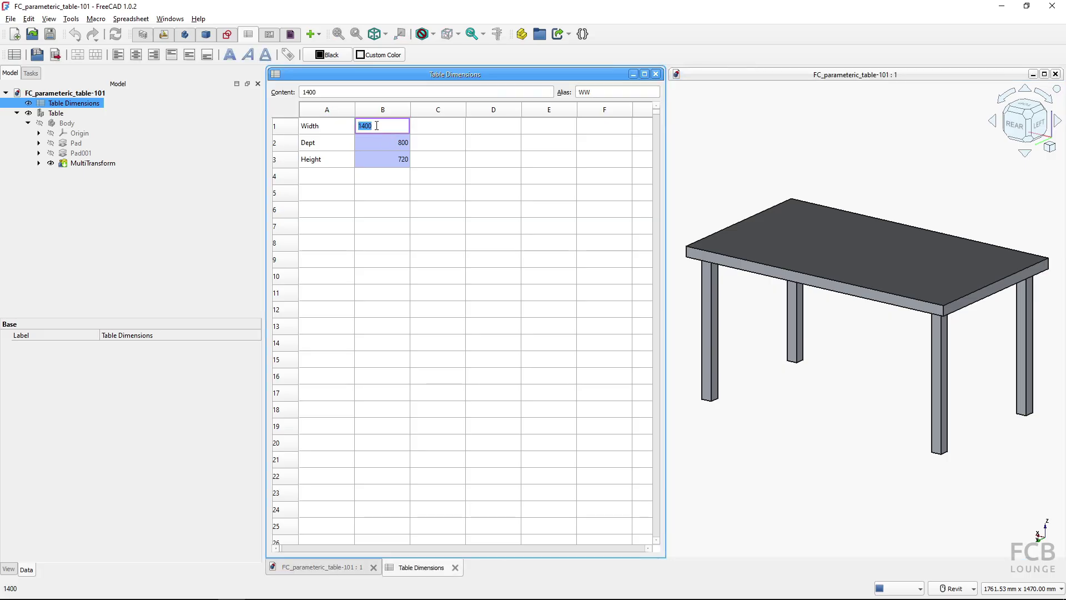
type("2000")
key("Return")
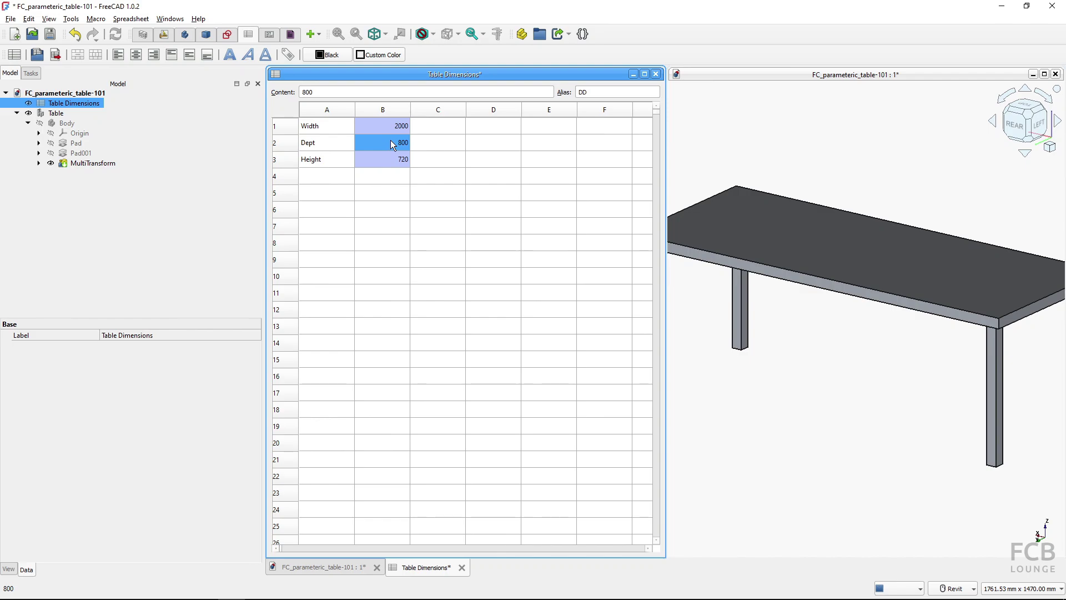
type("100")
key("Return")
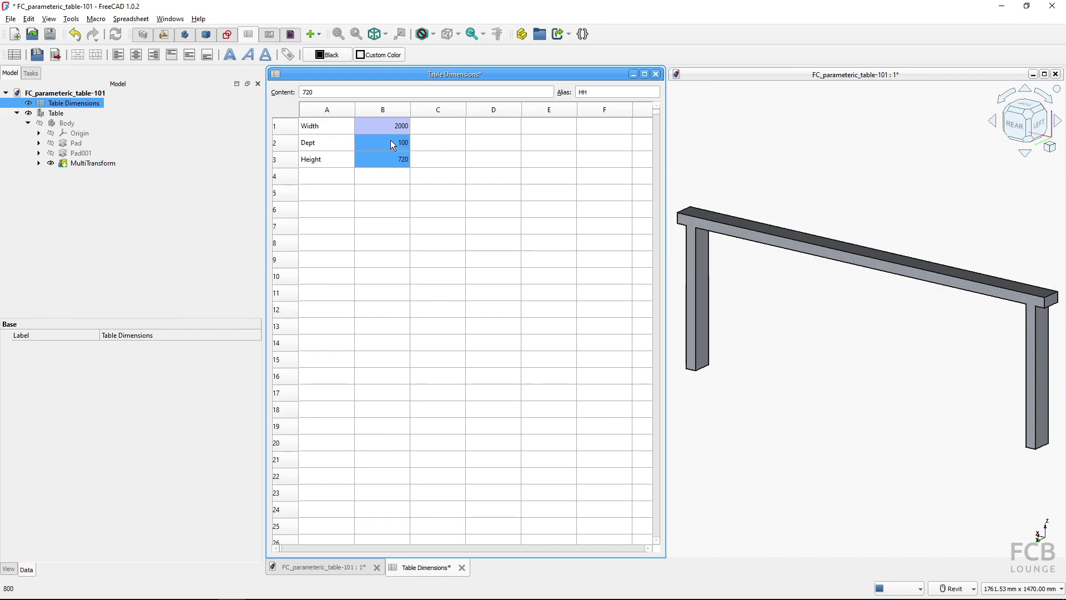
left_click(383, 143)
type("1000")
key("Return")
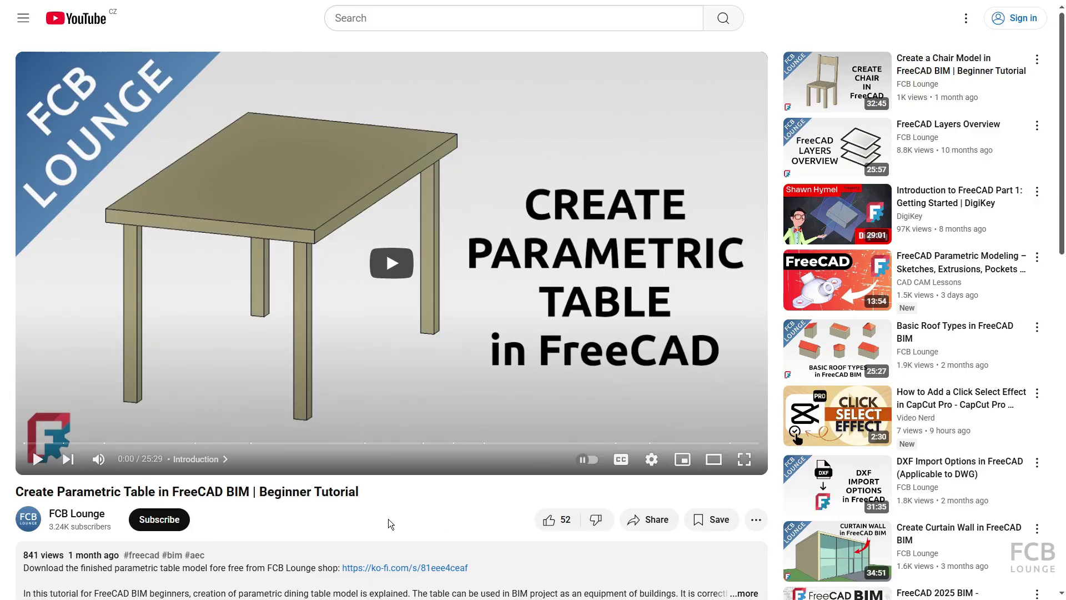
Step: Switch to the browser and view the FreeCAD Parametric Table Model page in the FCB Lounge shop
left_click(175, 492)
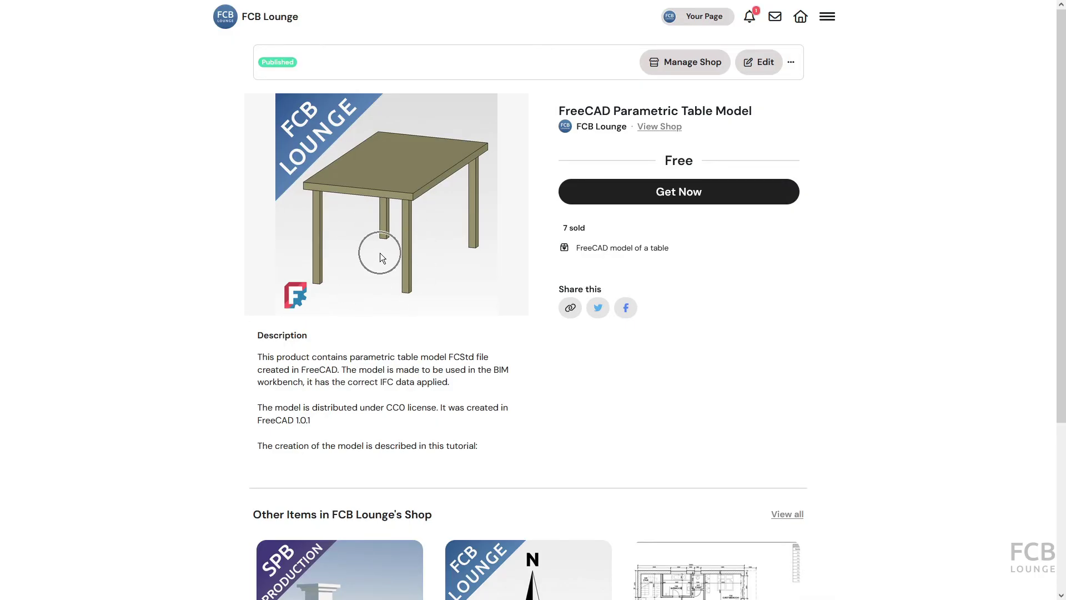
left_click(677, 201)
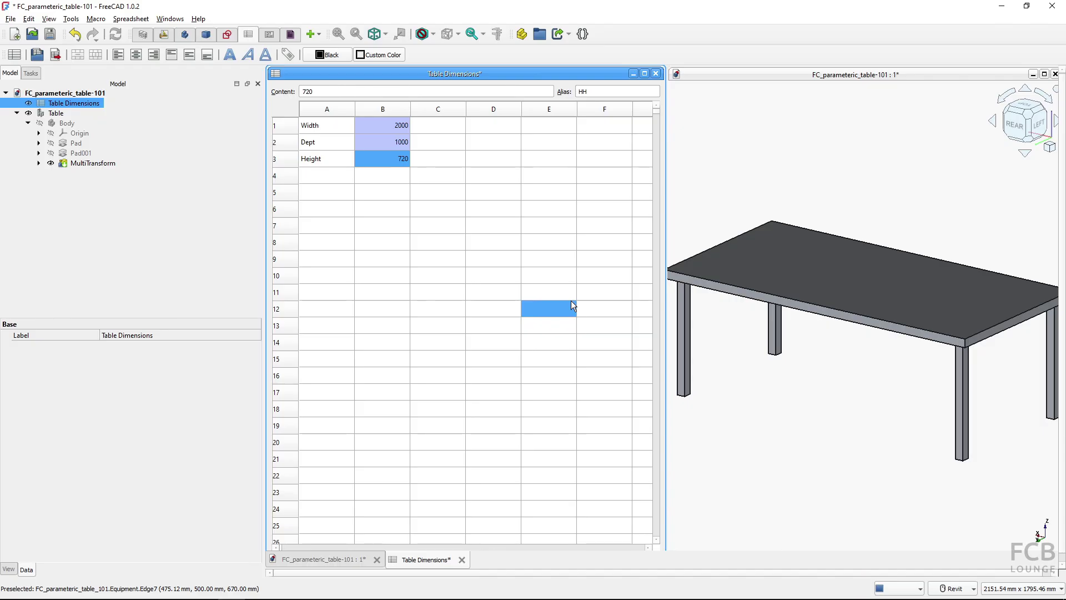
Step: Back in FreeCAD, close the Table Dimensions spreadsheet view and maximize the 3D view of the table
left_click(580, 274)
left_click(535, 328)
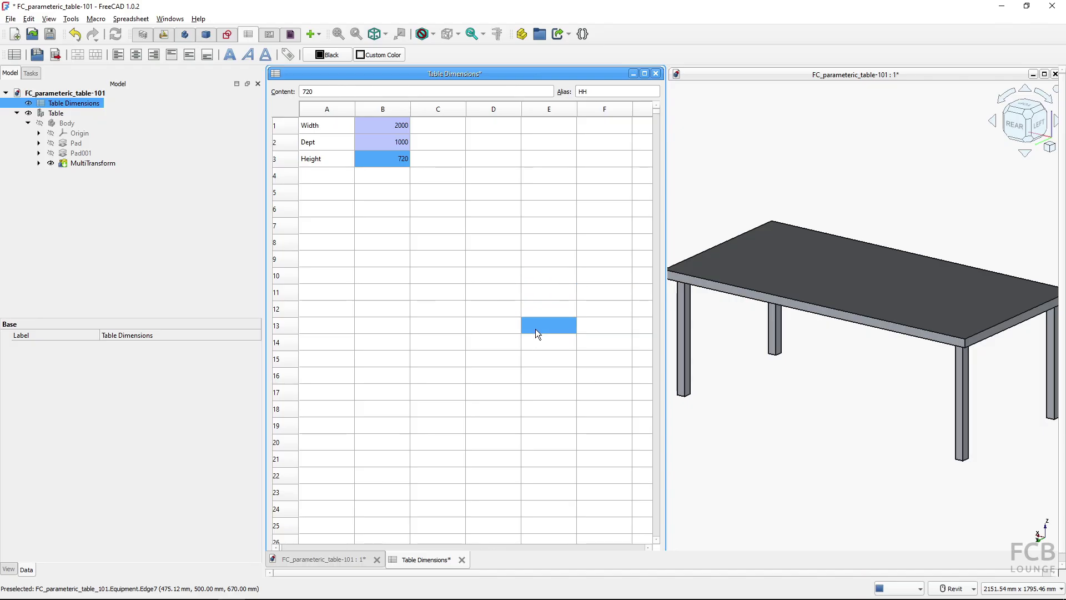
left_click(461, 560)
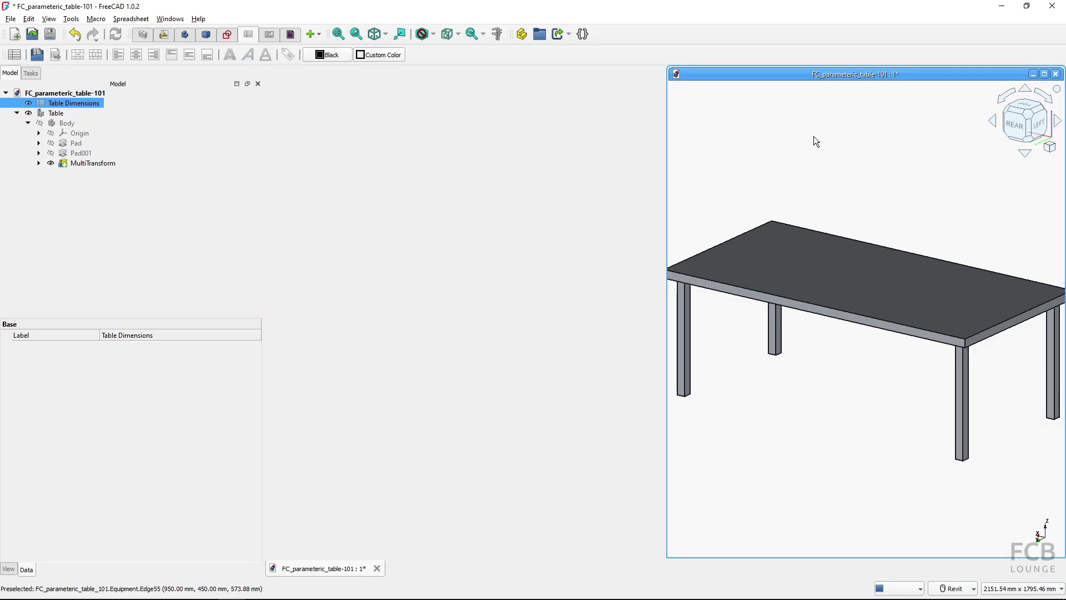
left_click(1044, 74)
left_click(193, 110)
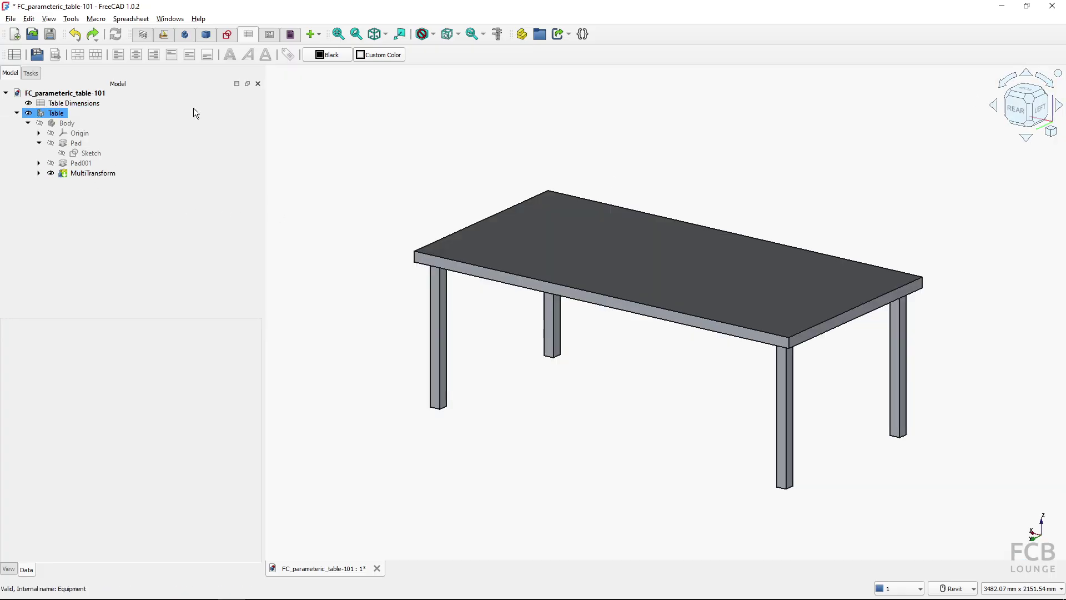
left_click(434, 89)
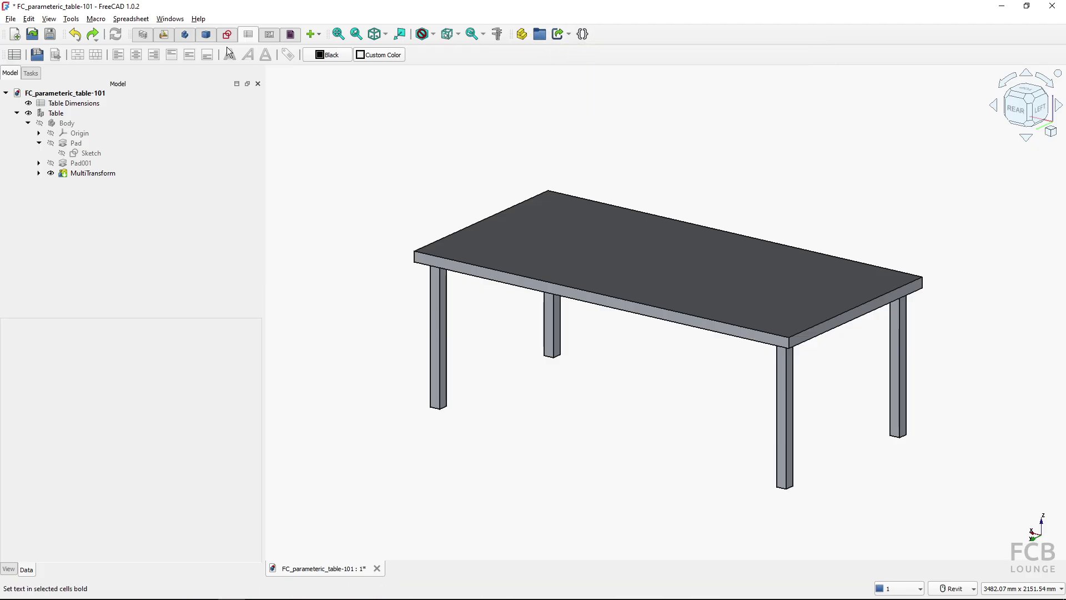
Step: Switch to the BIM workbench and check that the Structure toolbar is enabled
left_click(142, 34)
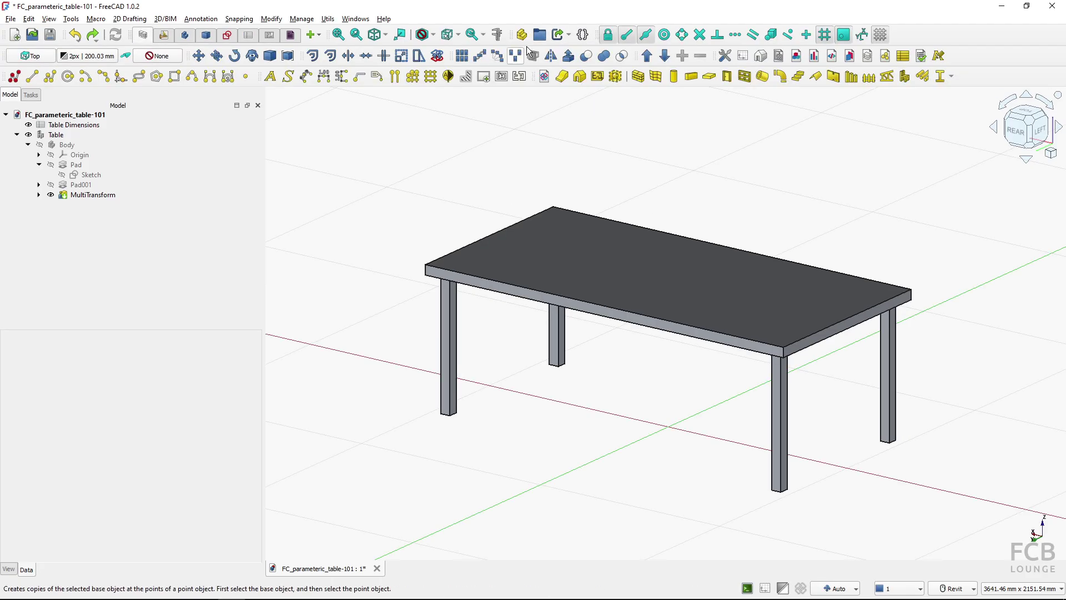
right_click(668, 55)
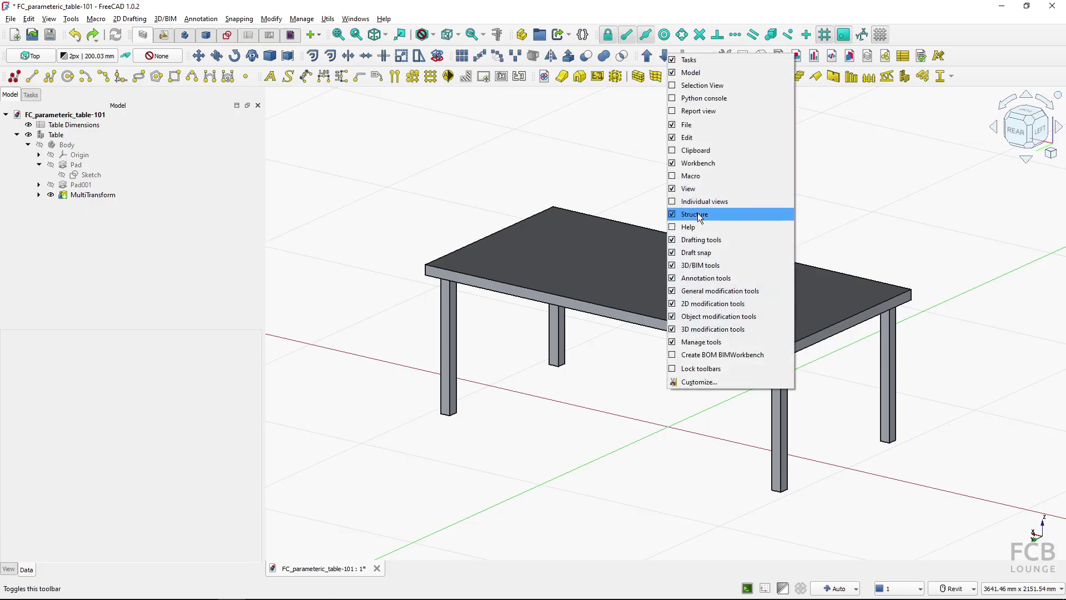
left_click(621, 8)
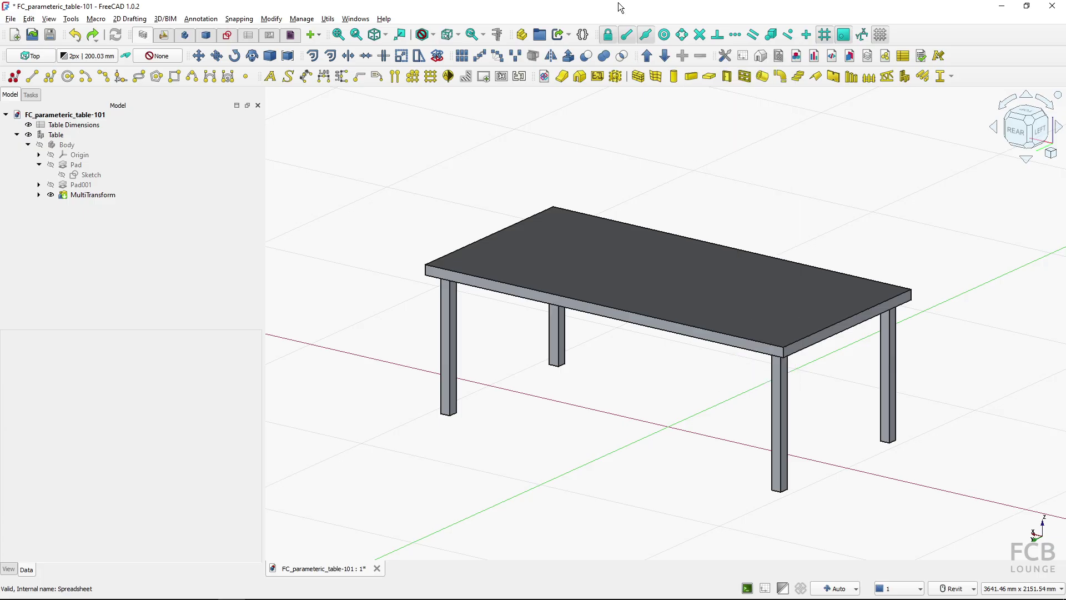
Step: Create a variable set and name its first property Depth, keeping it in the Base group
left_click(584, 42)
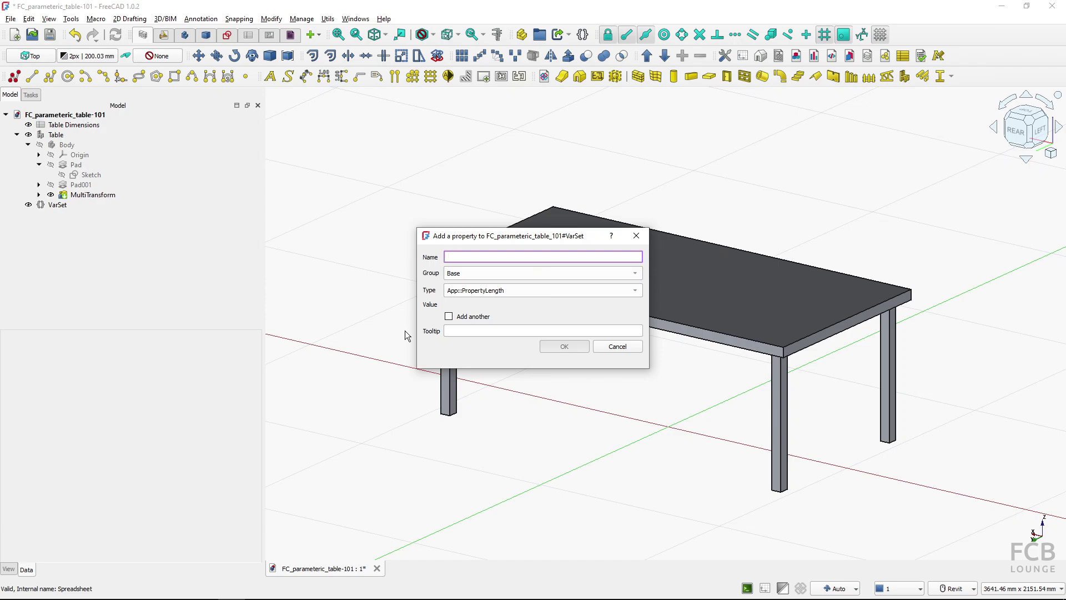
type("Depth")
left_click(634, 273)
left_click(634, 273)
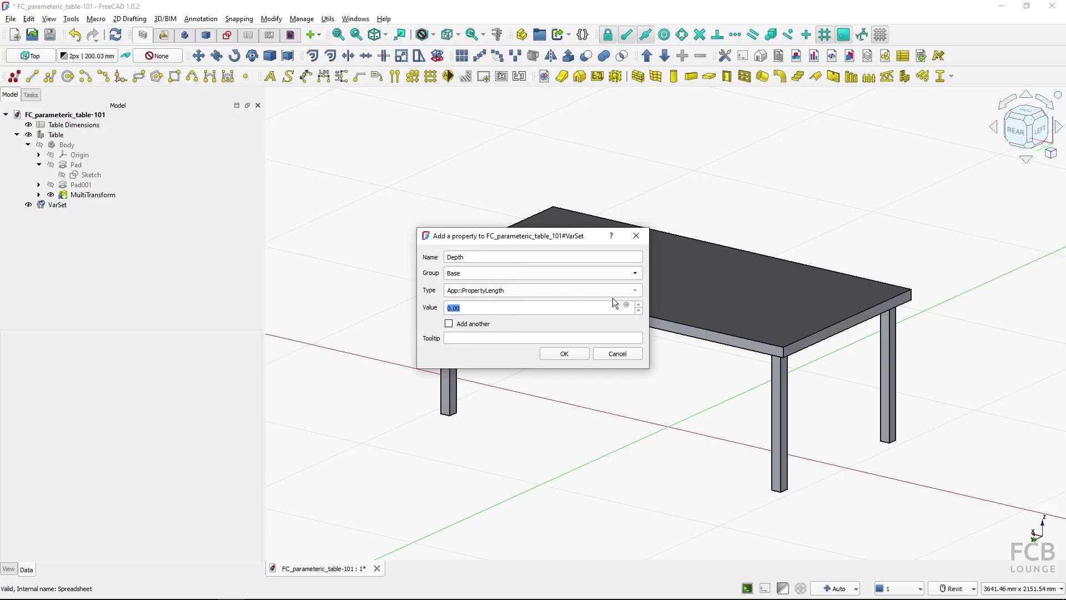
Step: Browse the available property types and choose App::PropertyLength for the Depth property
left_click(635, 291)
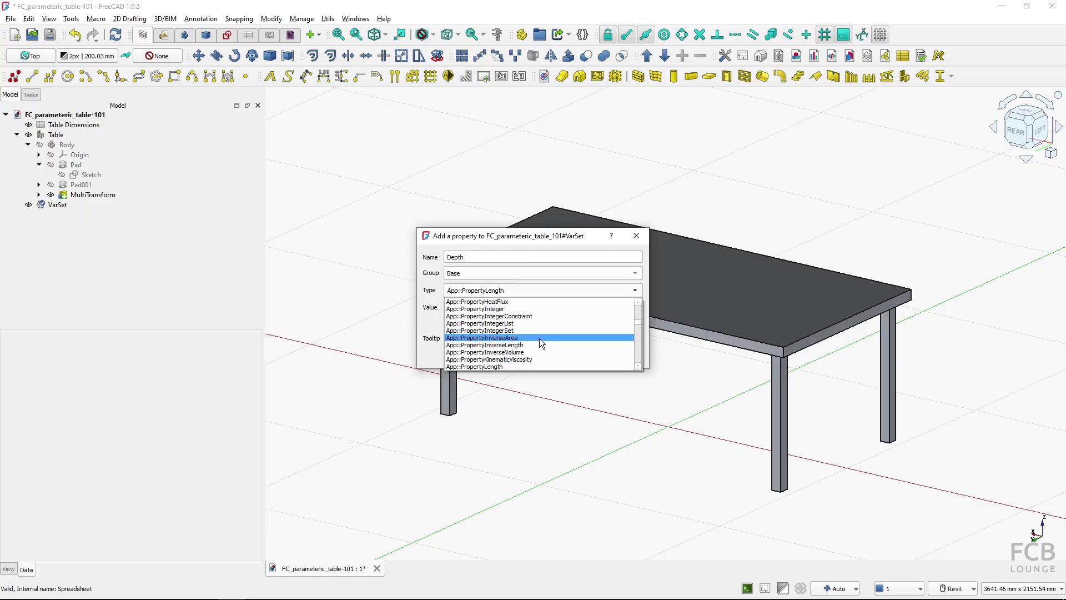
scroll(536, 335, "up", 3)
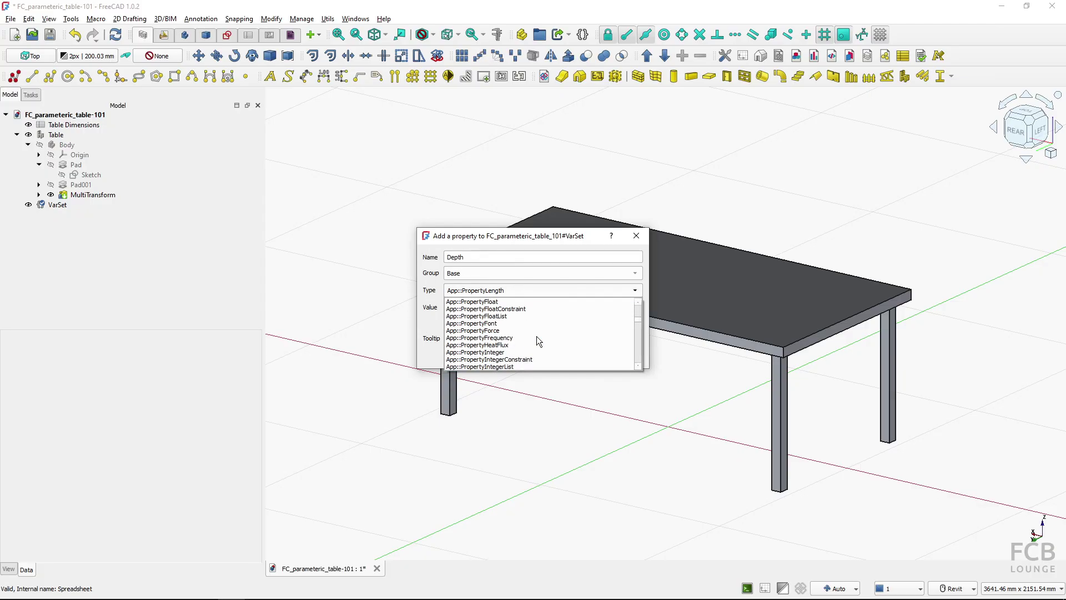
scroll(536, 338, "up", 5)
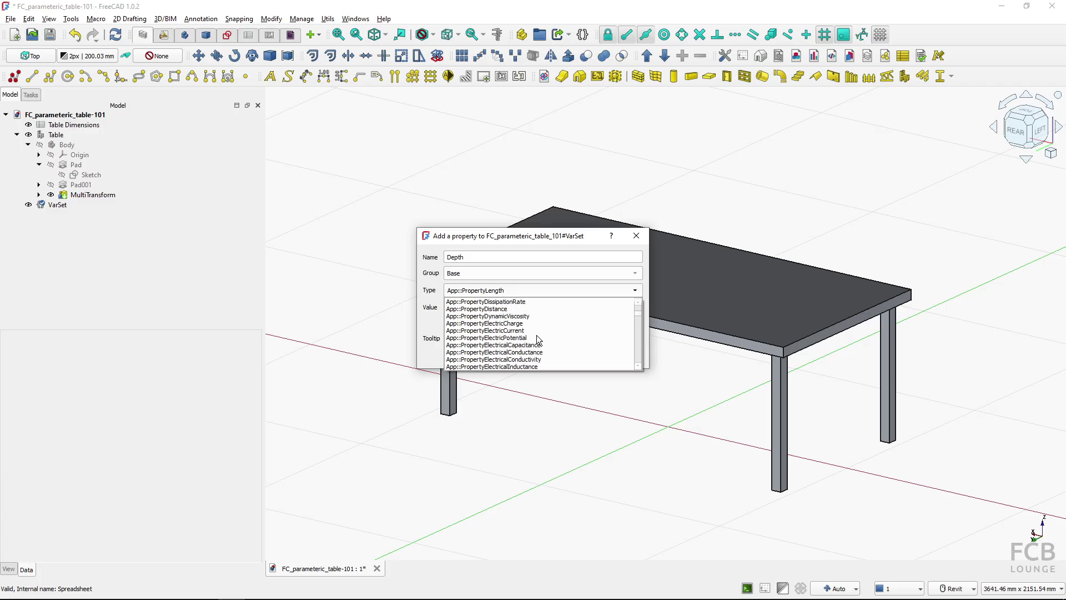
scroll(536, 336, "down", 4)
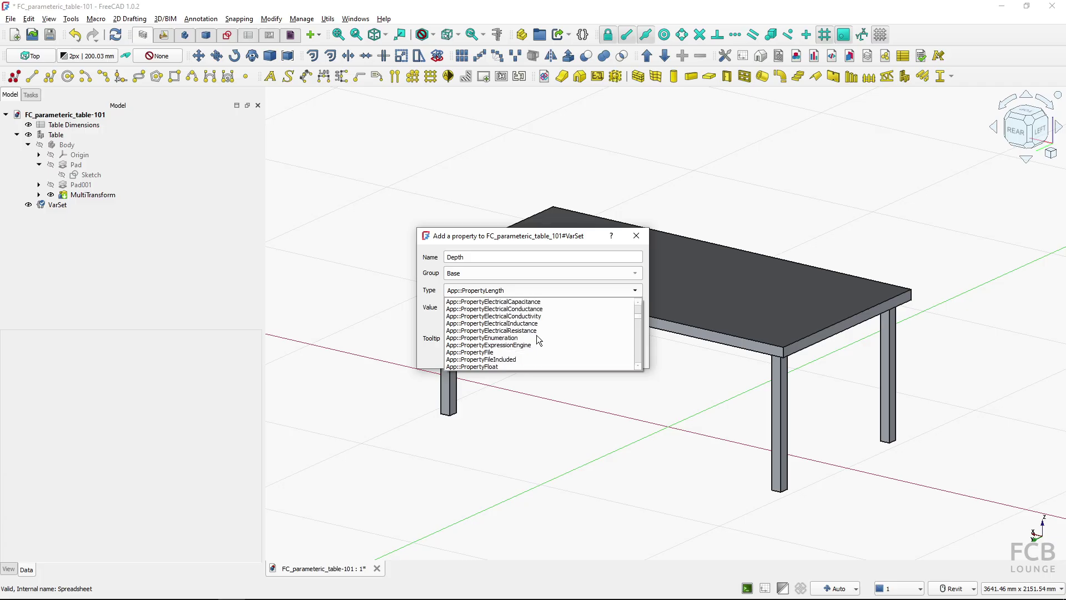
scroll(536, 336, "down", 2)
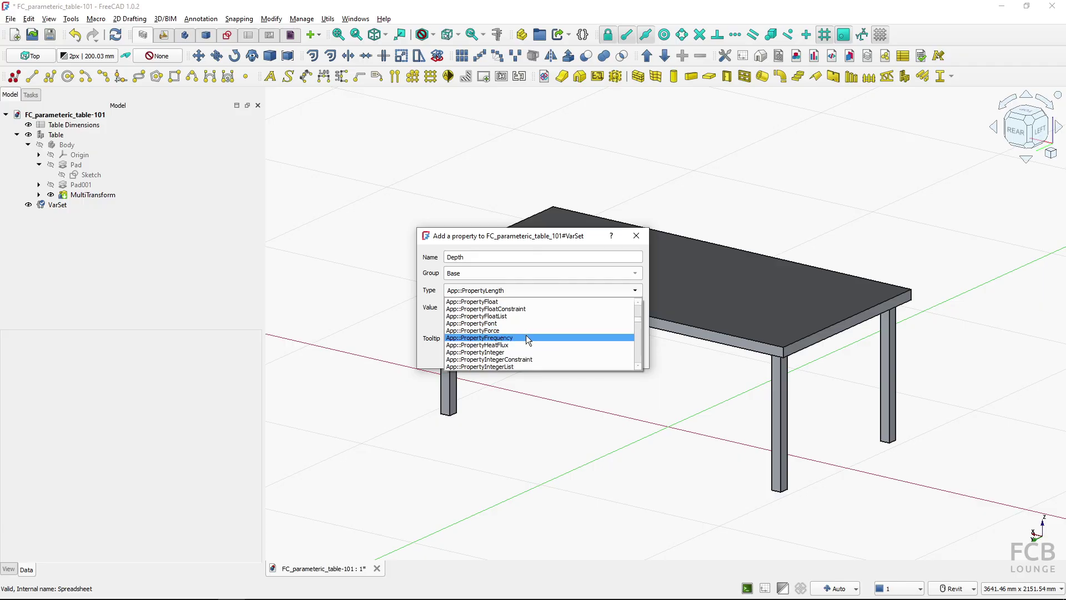
scroll(525, 334, "down", 1)
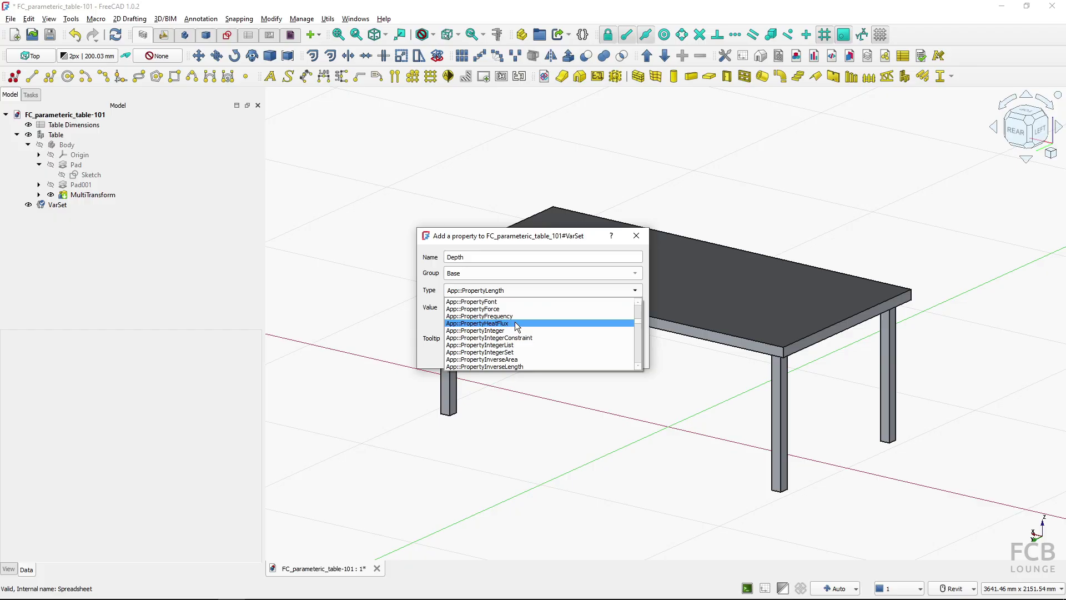
scroll(514, 322, "down", 2)
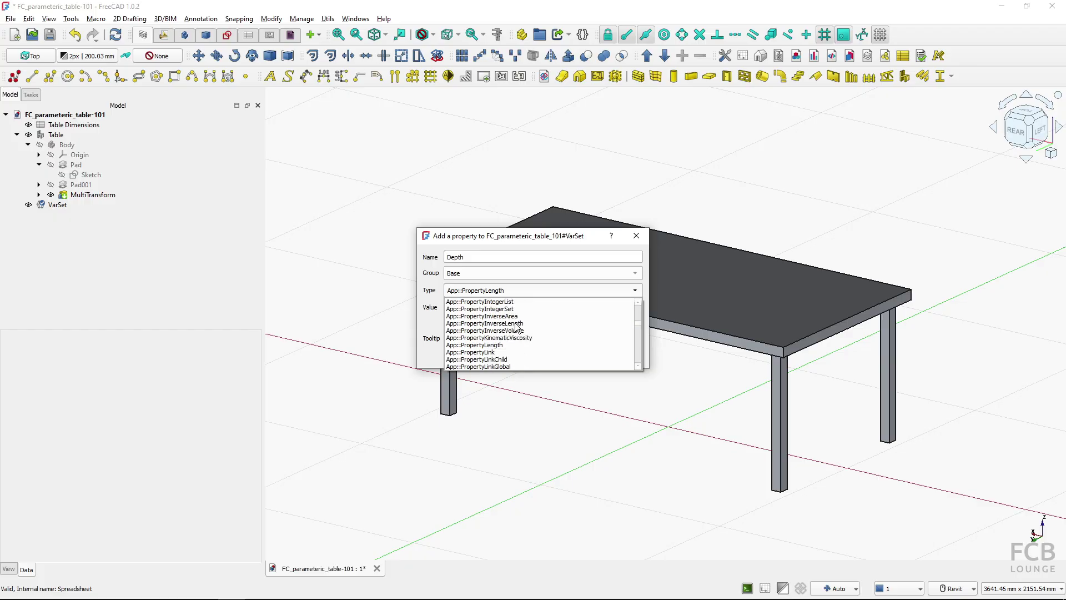
left_click(474, 345)
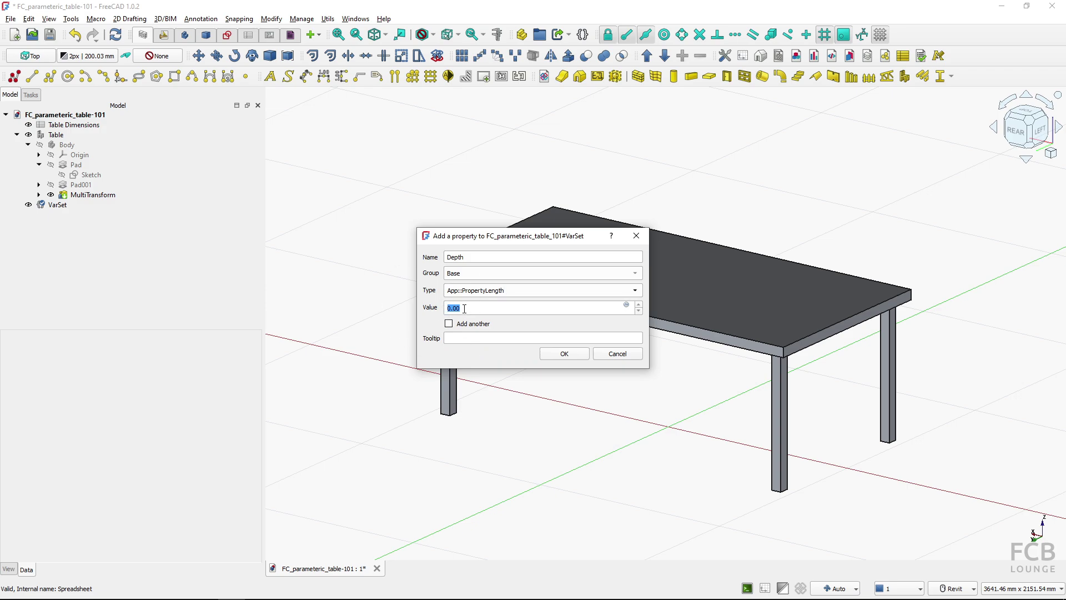
Step: Give the Depth property a value of 800 and add it to the variable set
key("BackSpace")
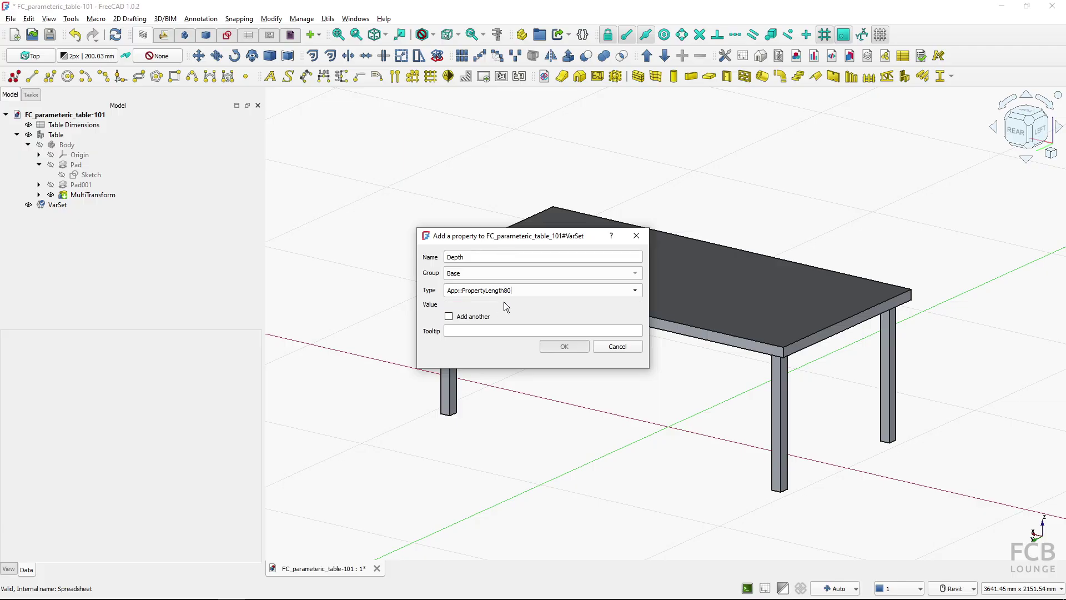
type("h")
key("Tab")
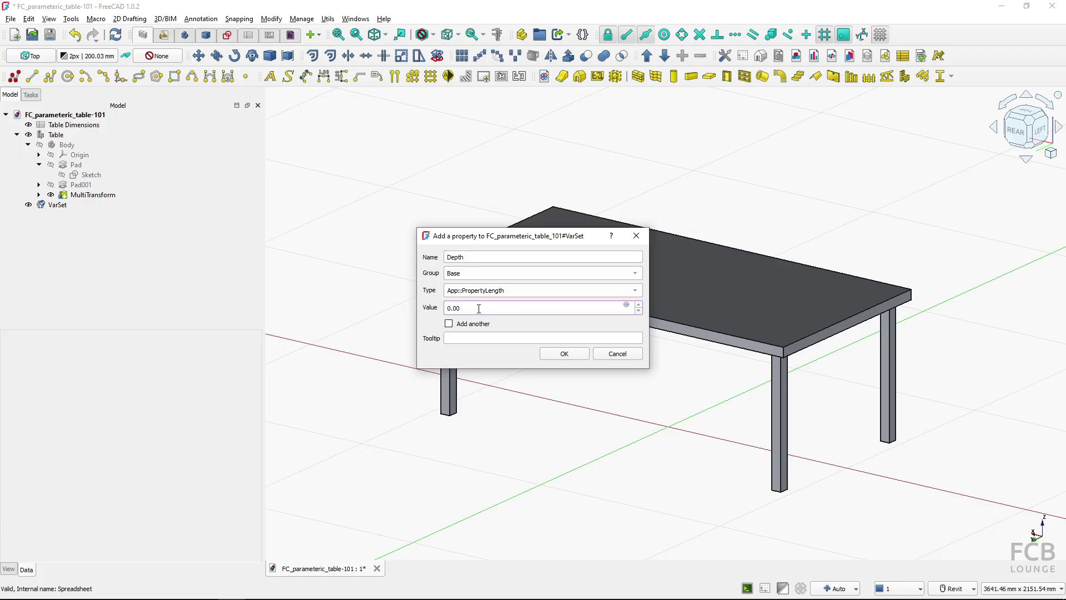
type("800")
left_click(555, 355)
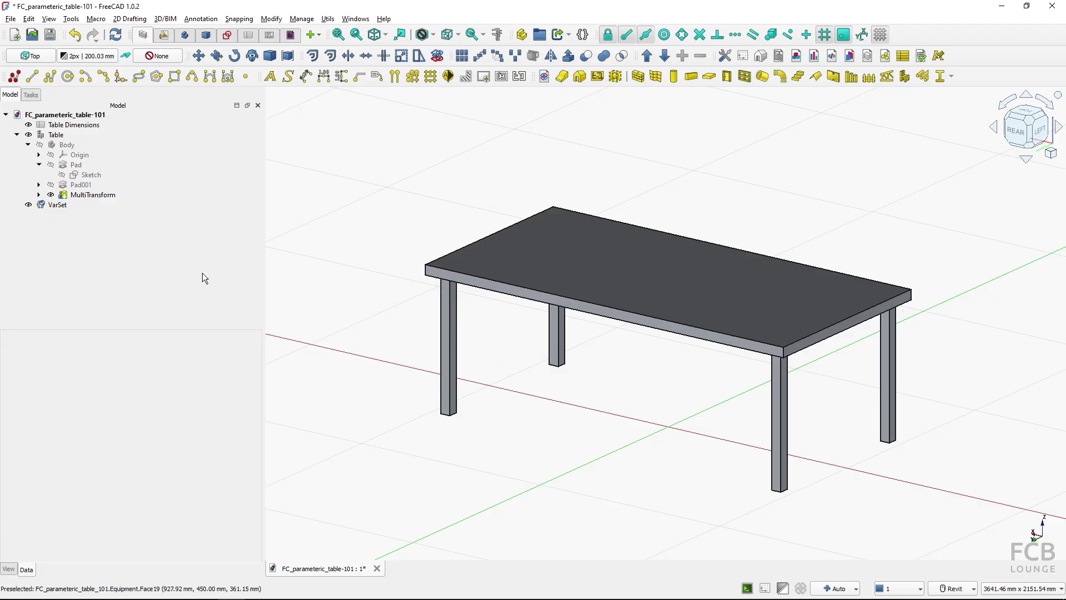
Step: Select the new variable set and examine its Depth property
left_click(48, 208)
left_click(55, 209)
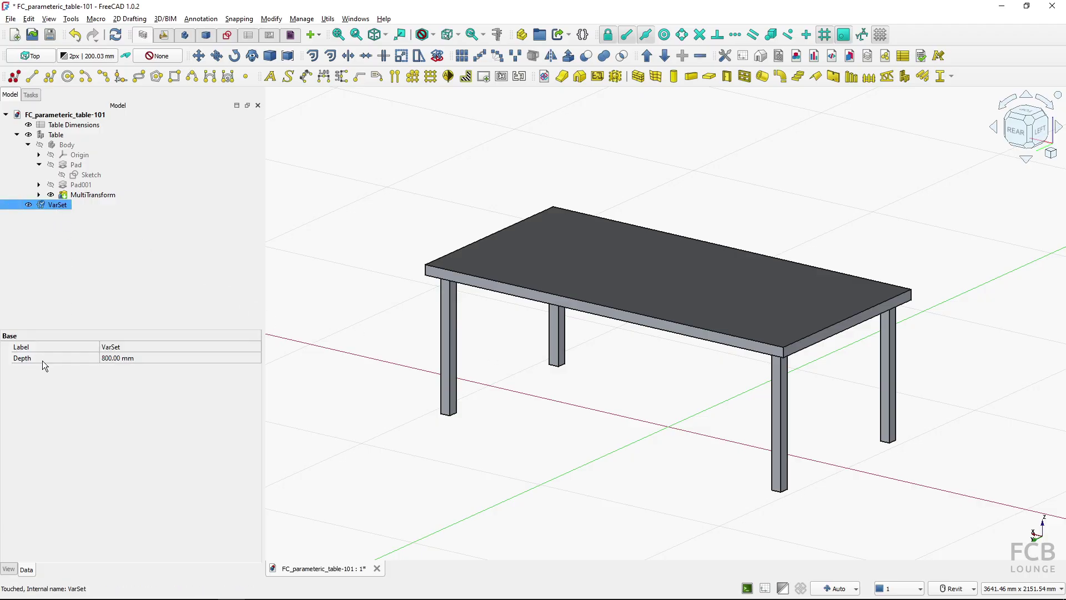
left_click(113, 357)
left_click(107, 363)
Step: Rename the new variable set to "Dimension of Table"
double_click(58, 204)
left_click(55, 208)
left_click(56, 206)
type("D")
key("BackSpace")
type("nsion of")
type(" Table")
key("Return")
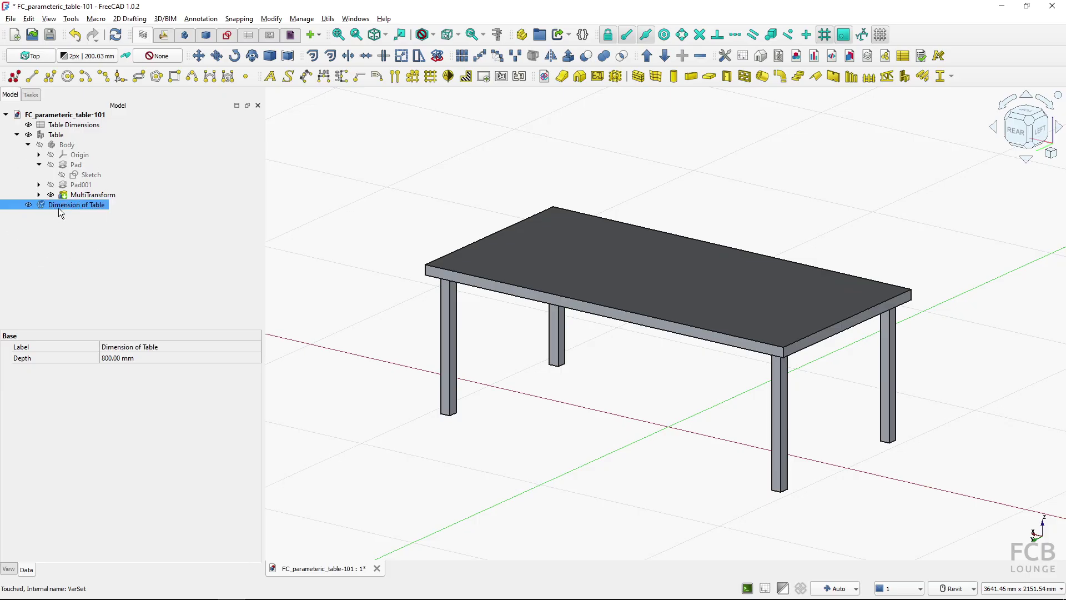
key("ctrl")
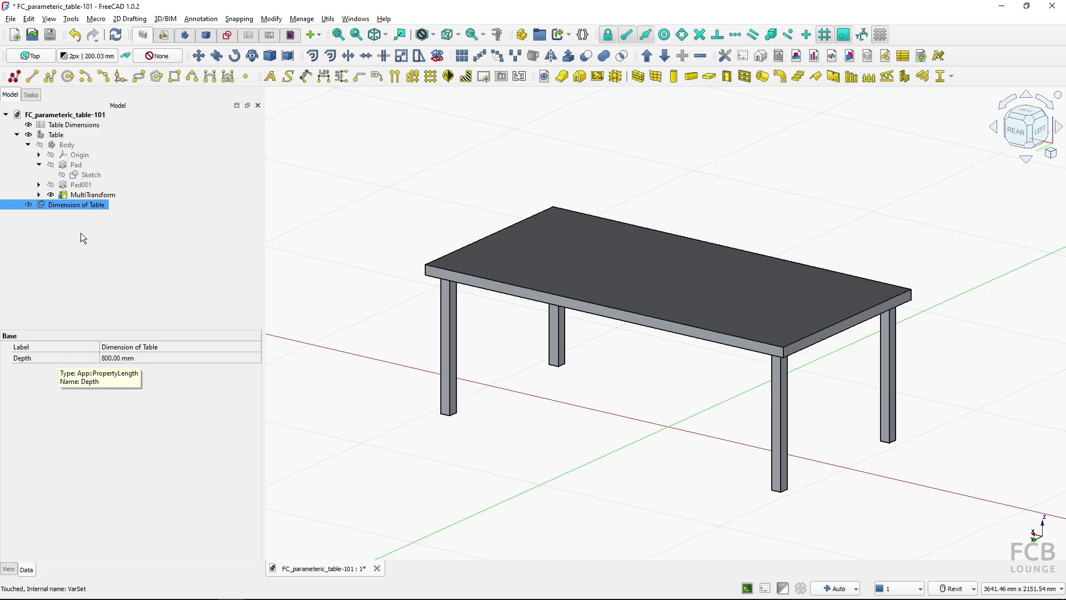
Step: Add a Length property with a value of 1400 mm to the "Dimension of Table" variable set
double_click(63, 205)
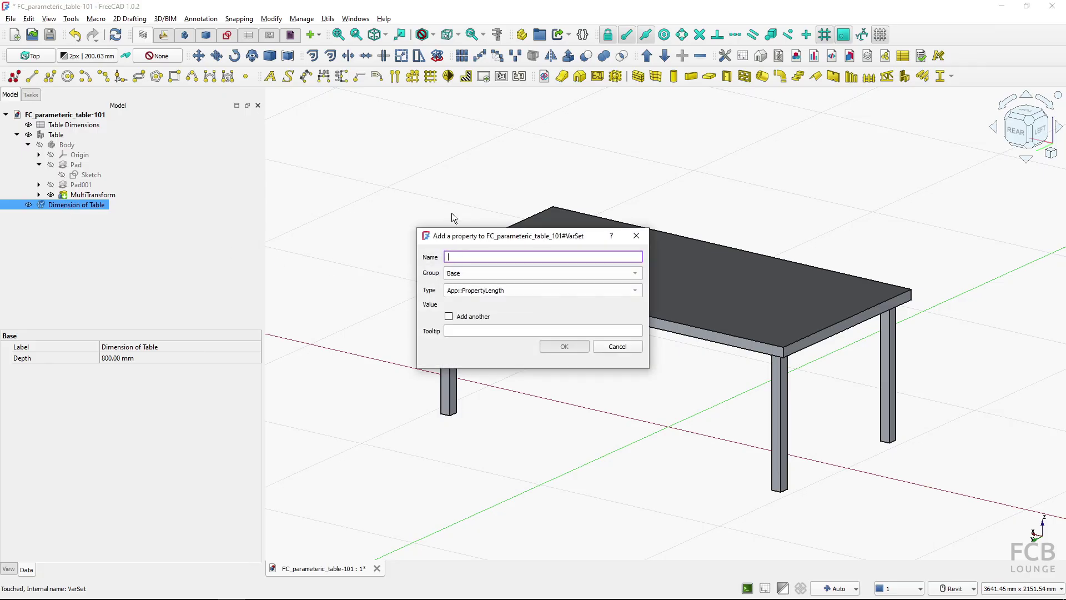
type("Length")
key("Tab")
left_click(480, 306)
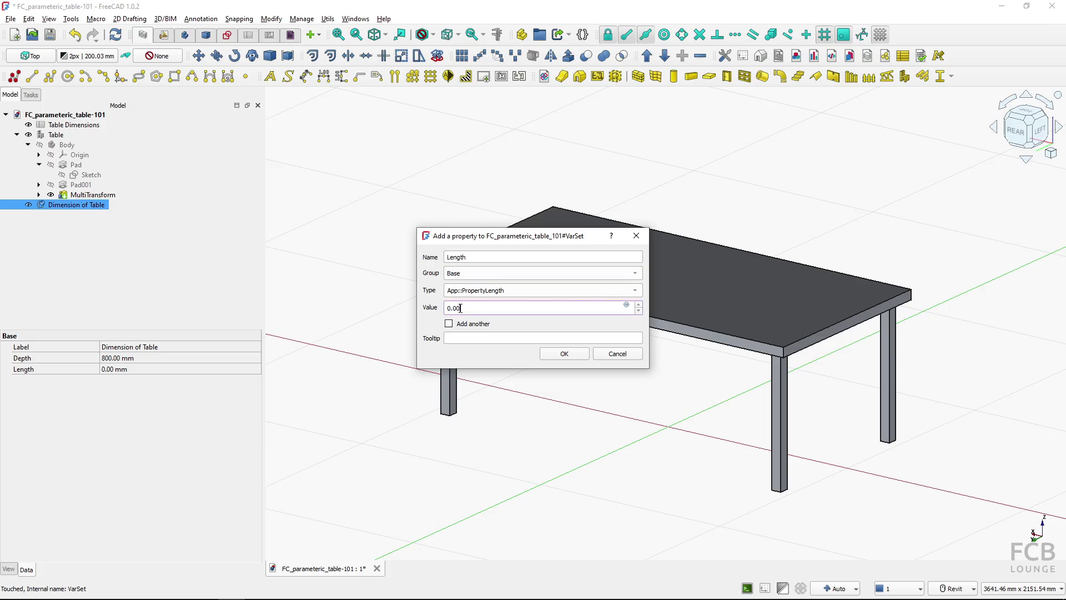
key("ctrl+a")
type("1400")
left_click(552, 355)
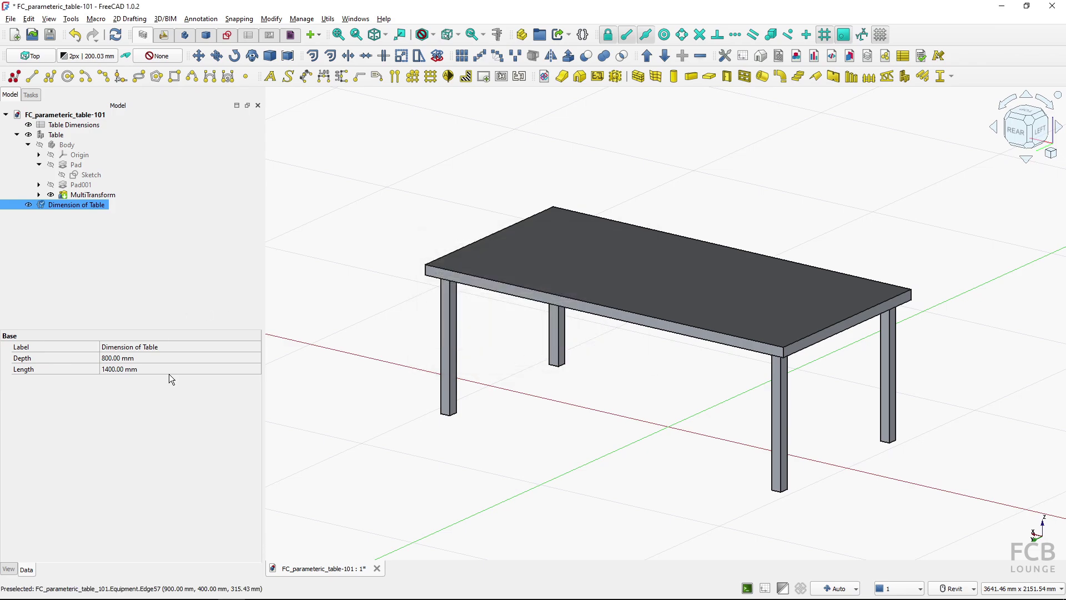
Step: Add a Height property with a value of 700 mm to the "Dimension of Table" variable set
double_click(75, 204)
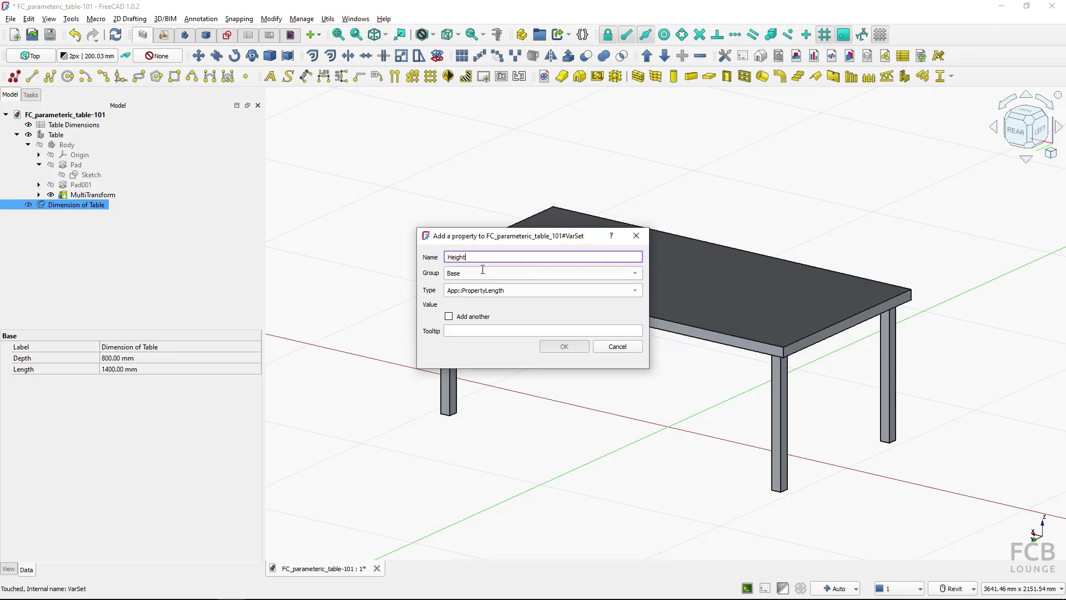
key("Tab")
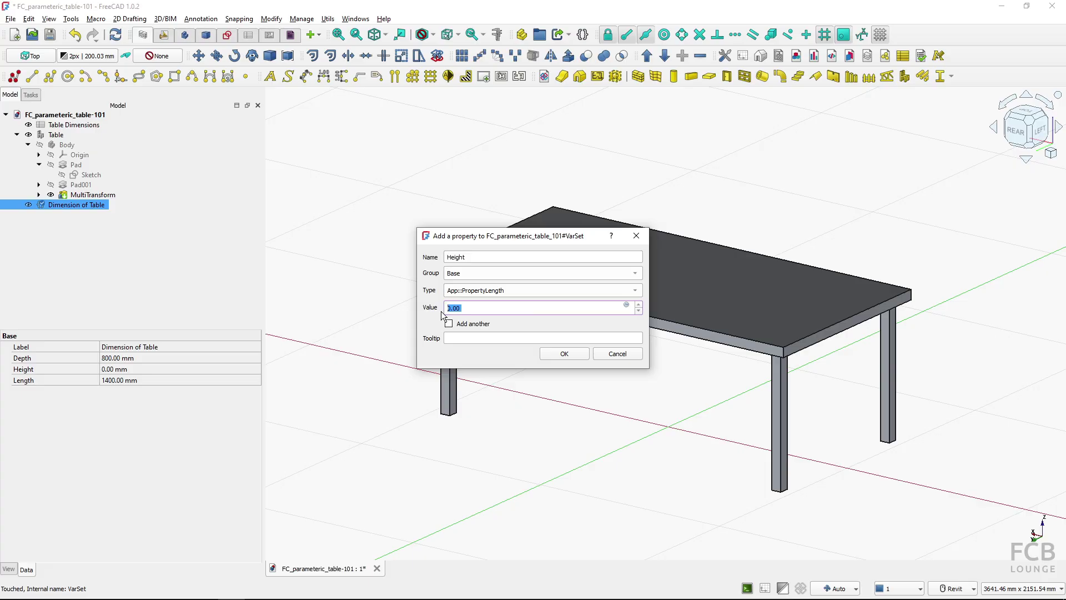
type("700")
left_click(561, 355)
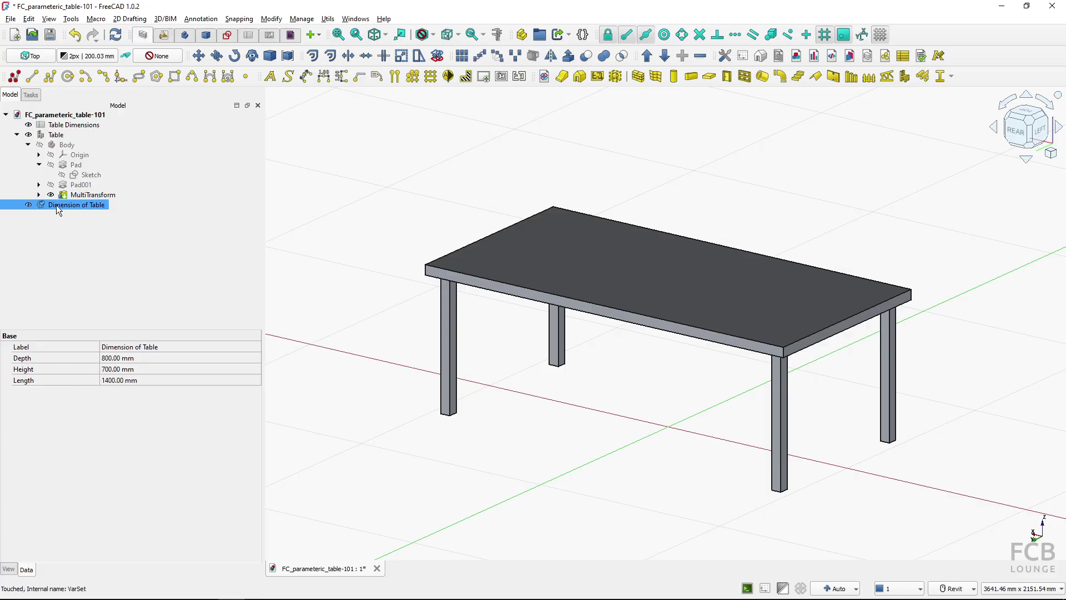
Step: Change the variable set's Height property to 800 mm
left_click(135, 359)
left_click(139, 369)
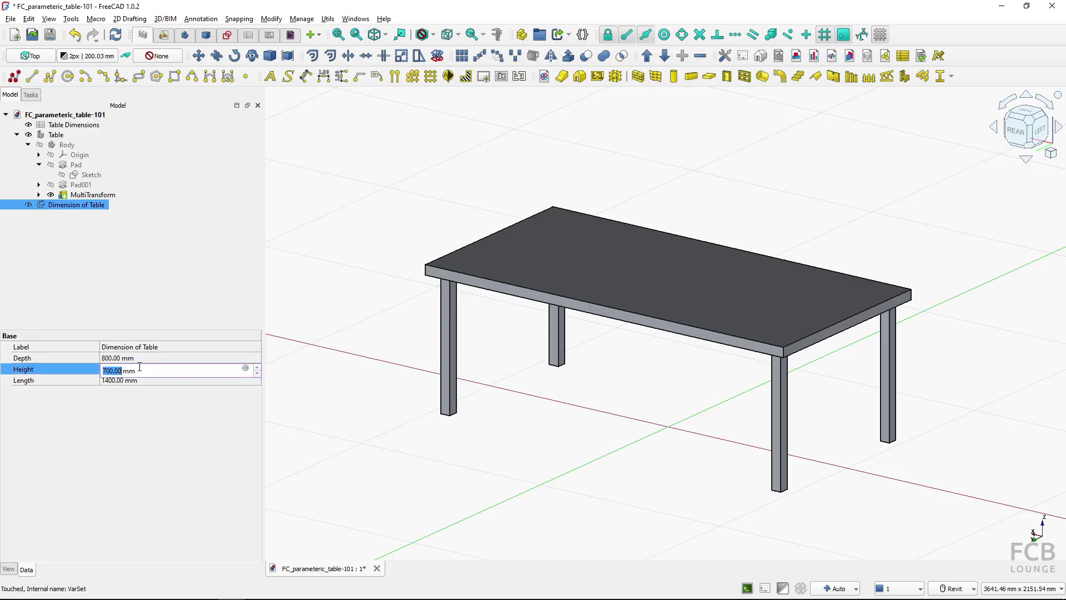
type("800")
key("Return")
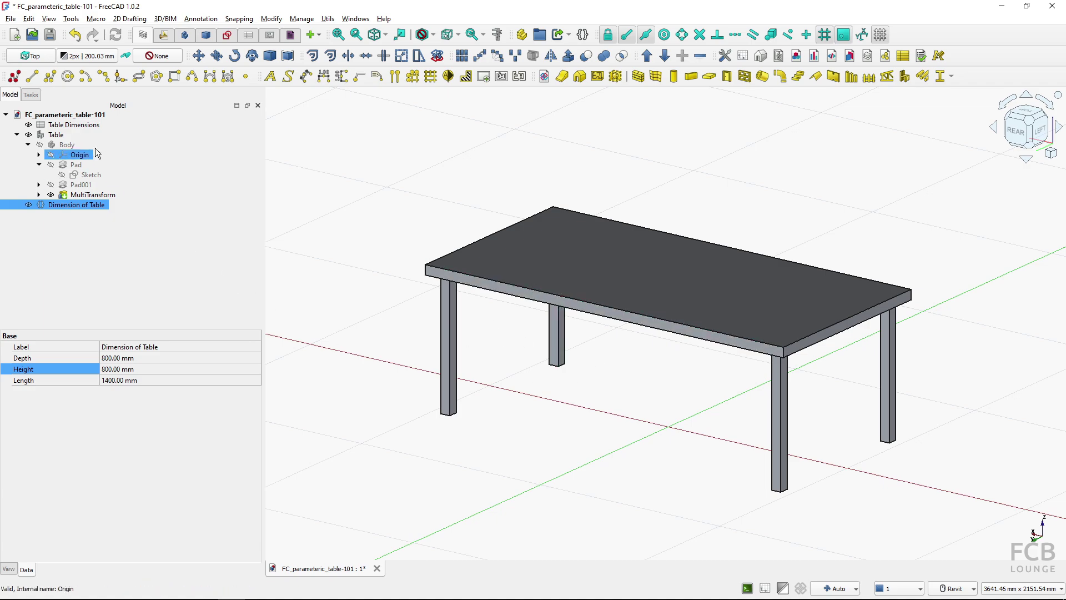
Step: Open the tabletop sketch belonging to Pad for editing
left_click(58, 126)
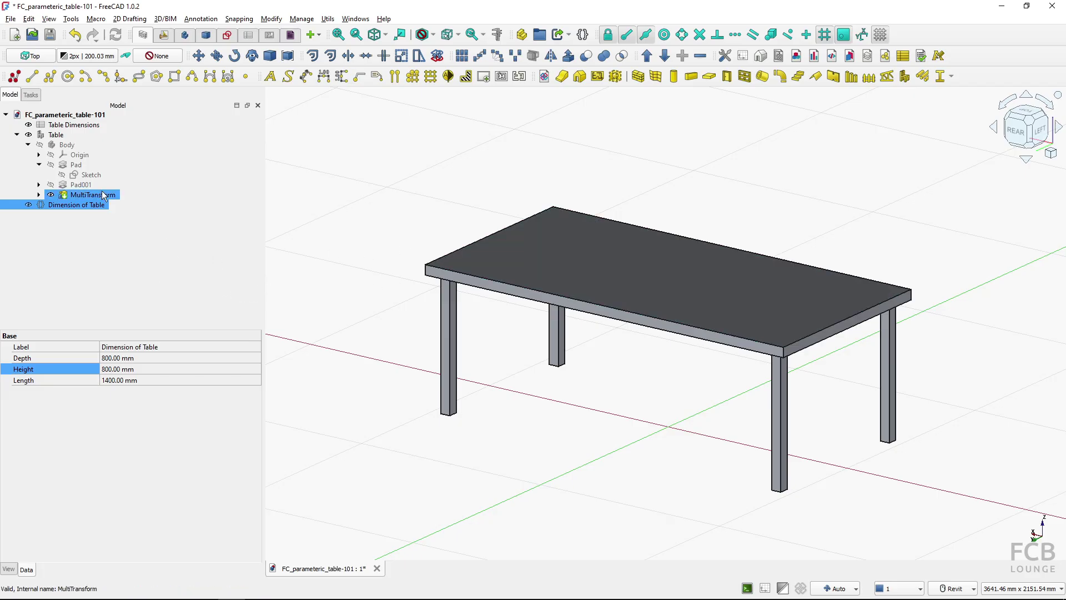
left_click(84, 175)
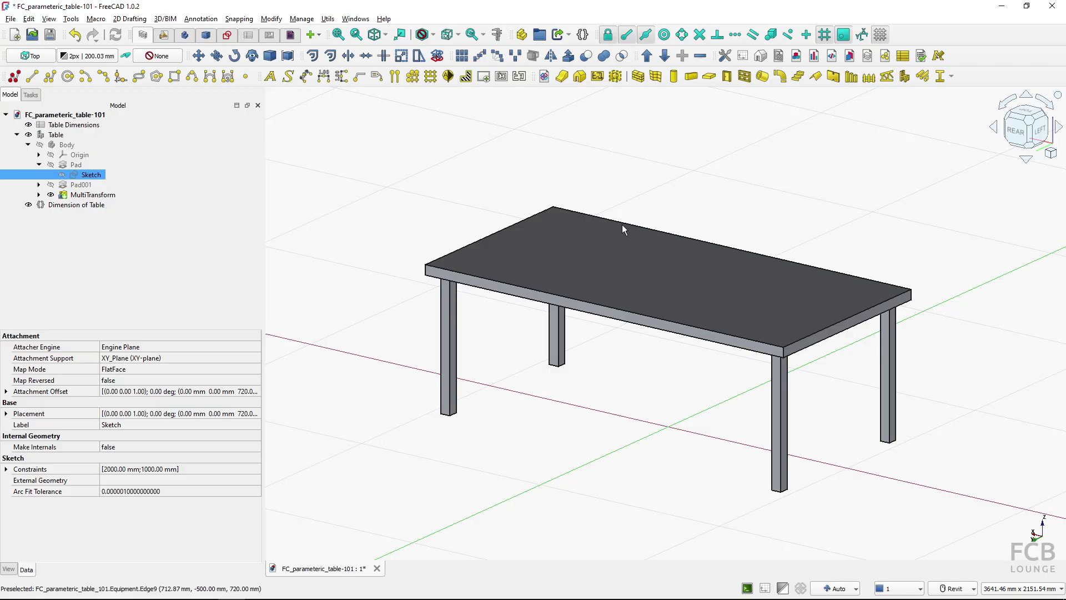
double_click(90, 175)
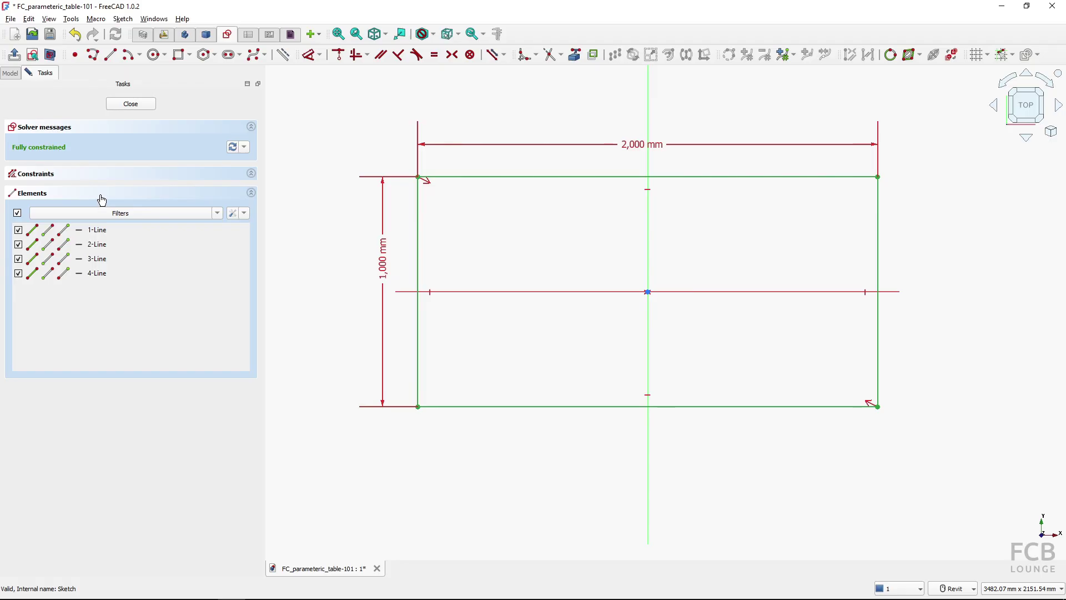
Step: Open the expression of the tabletop rectangle's horizontal dimension and delete its spreadsheet reference
double_click(635, 147)
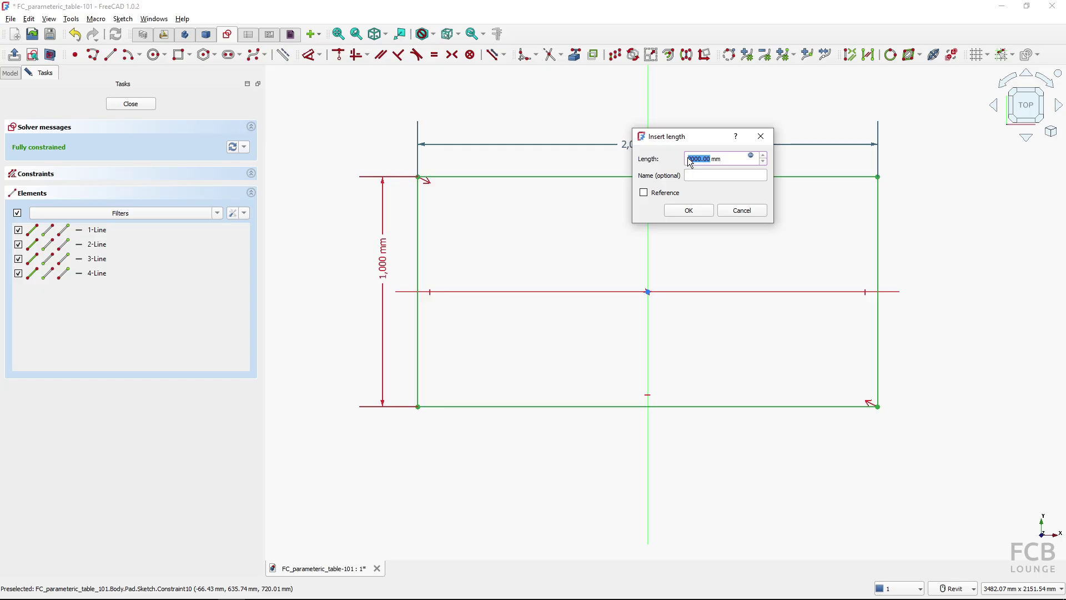
left_click(752, 160)
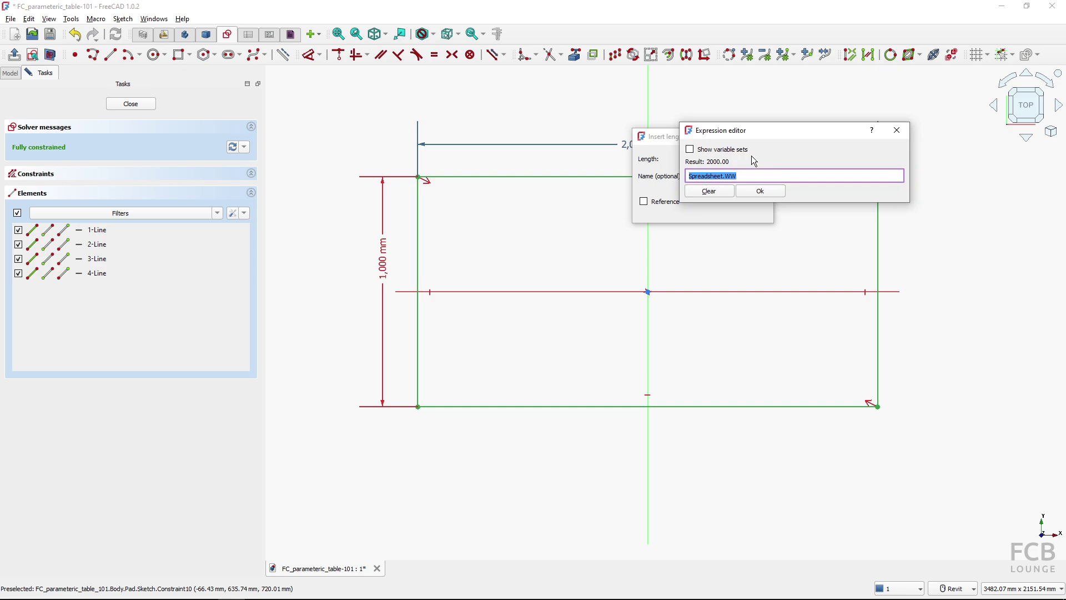
left_click(700, 177)
left_click_drag(742, 175, 686, 177)
key("BackSpace")
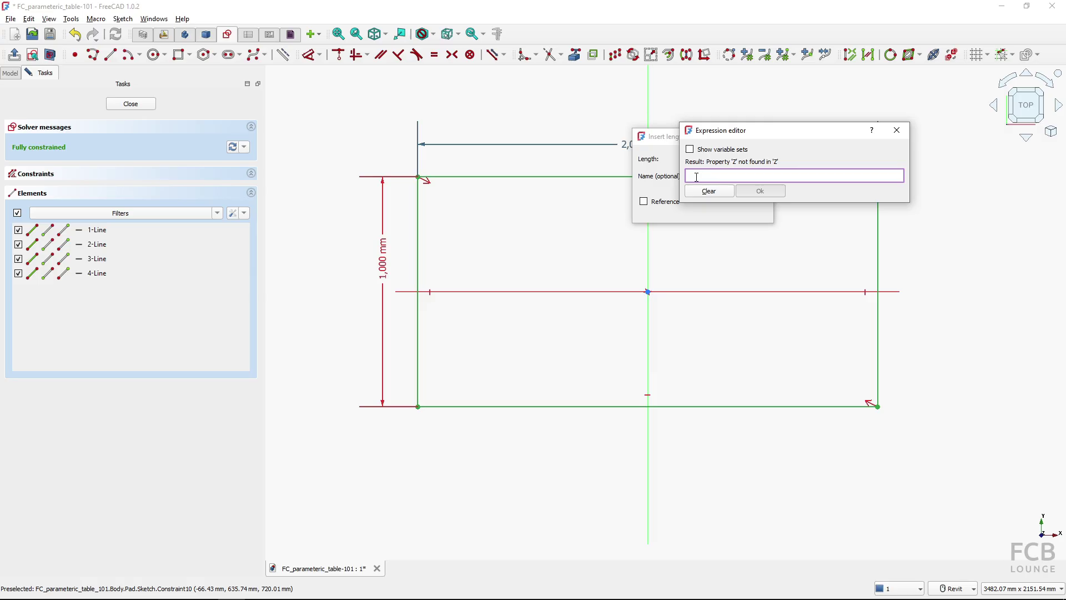
Step: Link the tabletop's horizontal dimension to the variable set with the expression <<Dimension of Table>>.Length
type("Dim")
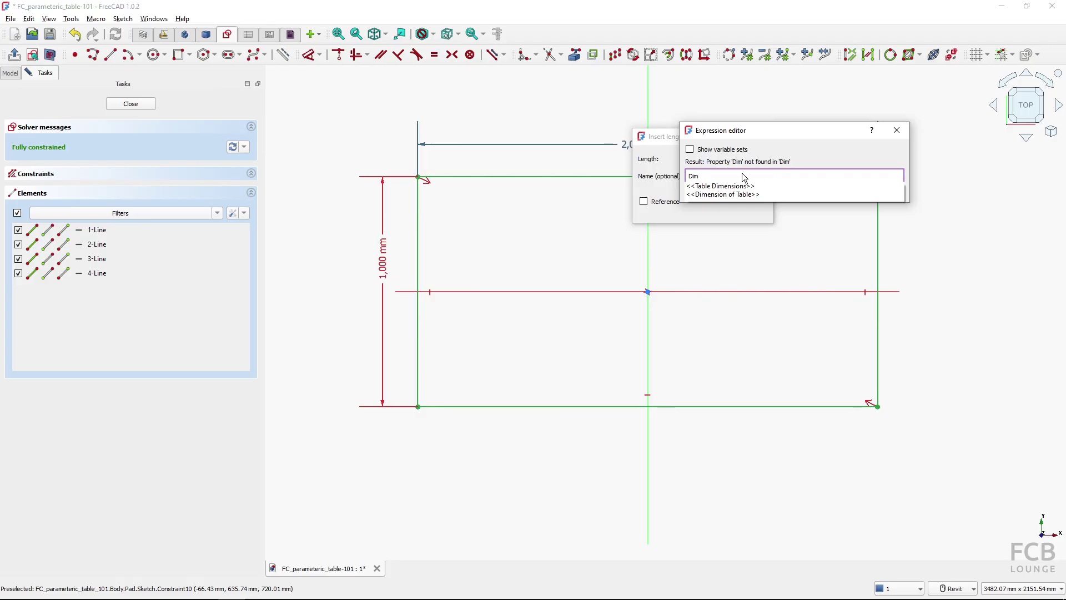
left_click(711, 196)
left_click(710, 195)
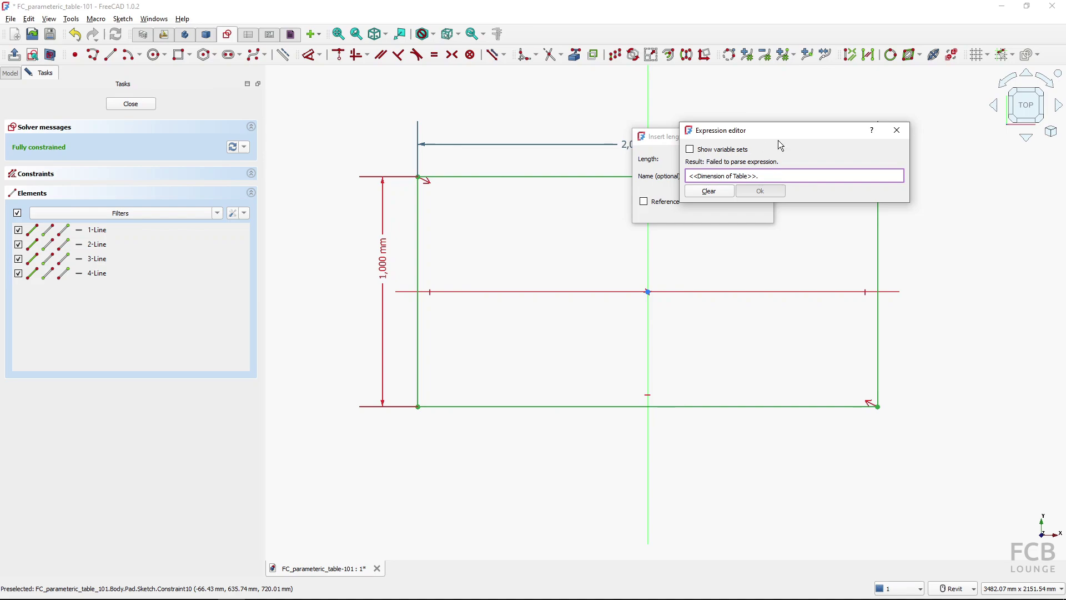
type("Length")
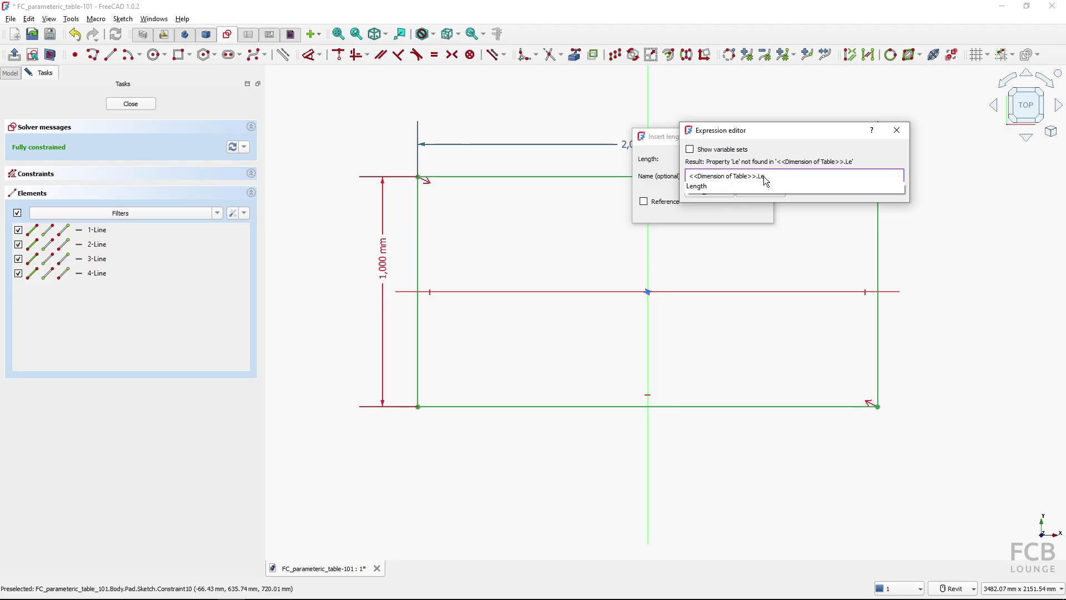
left_click(698, 189)
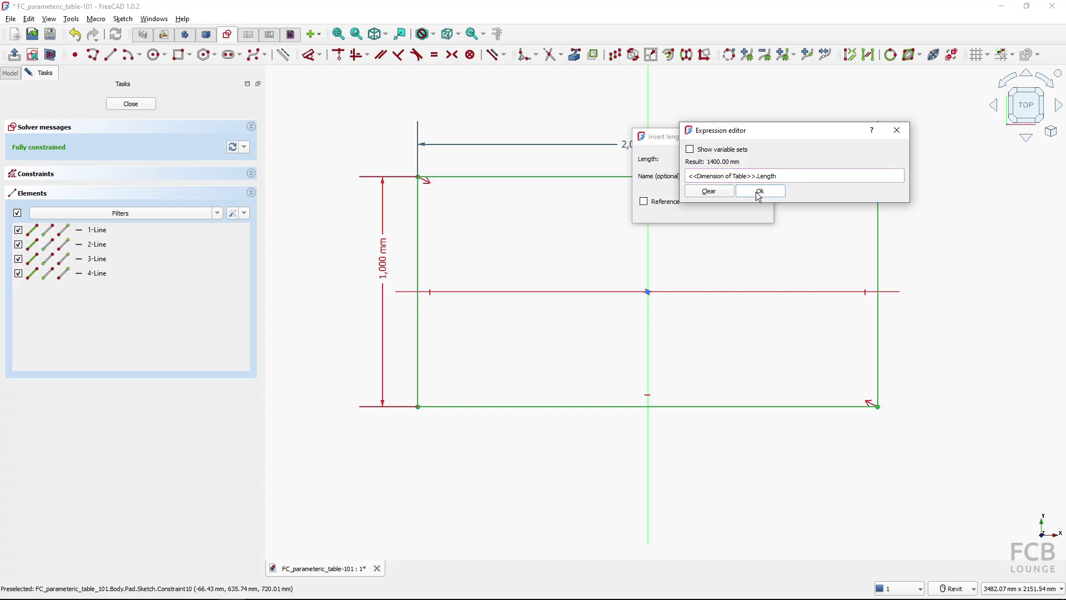
left_click(759, 193)
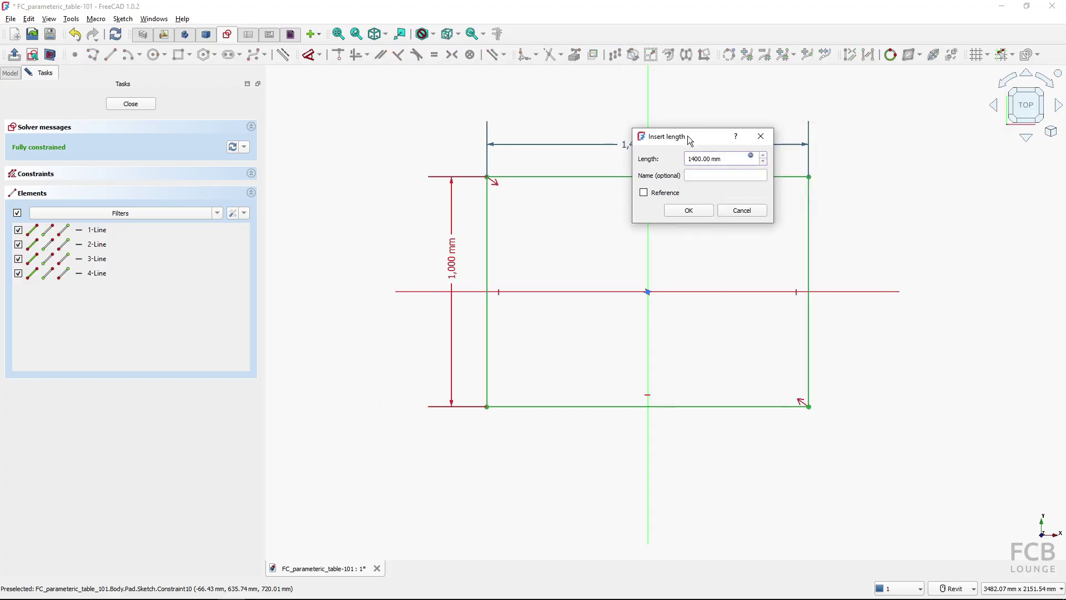
left_click_drag(691, 140, 727, 177)
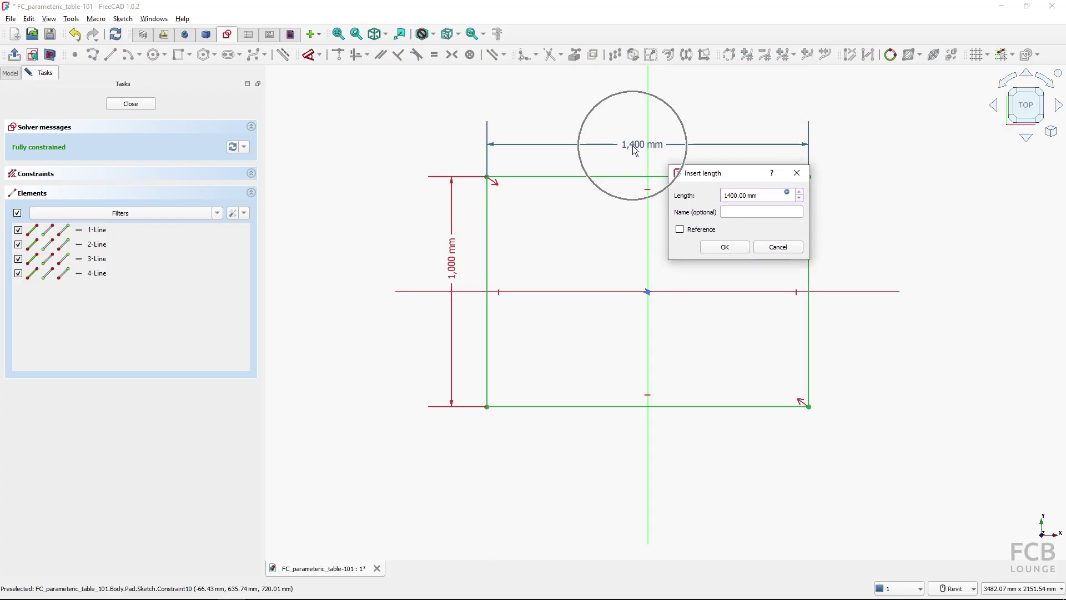
left_click(718, 250)
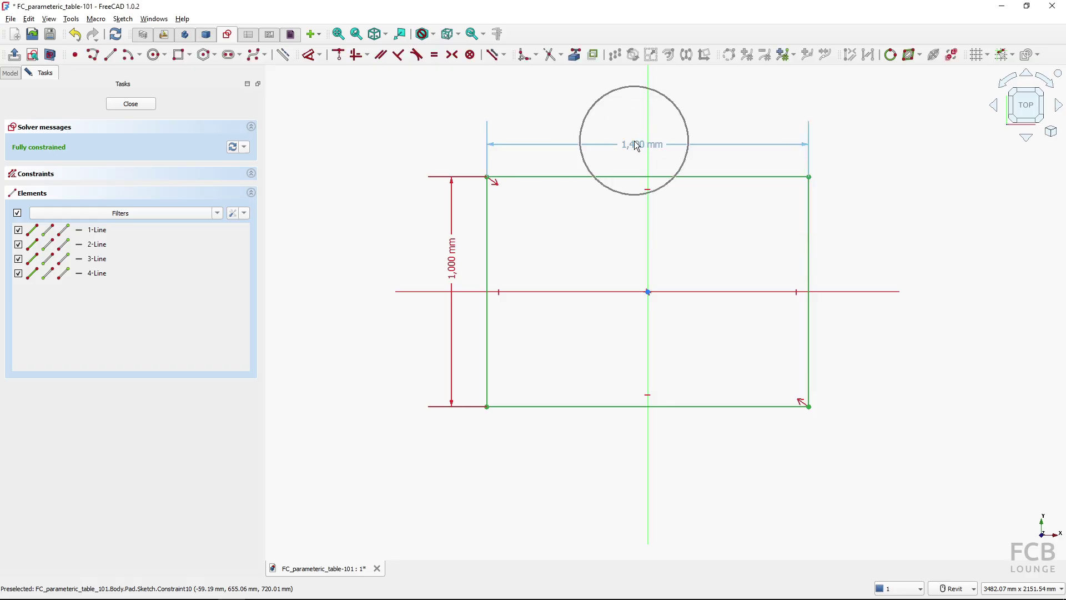
Step: Replace the vertical dimension's spreadsheet reference with <<Dimension of Table>>.Depth and close the sketch
double_click(453, 265)
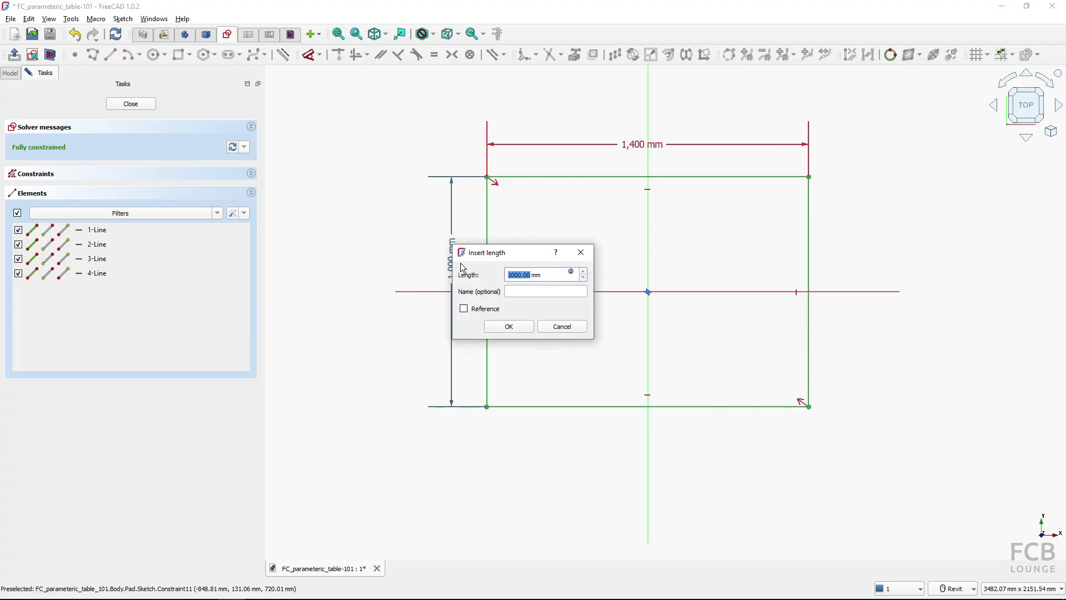
left_click(570, 271)
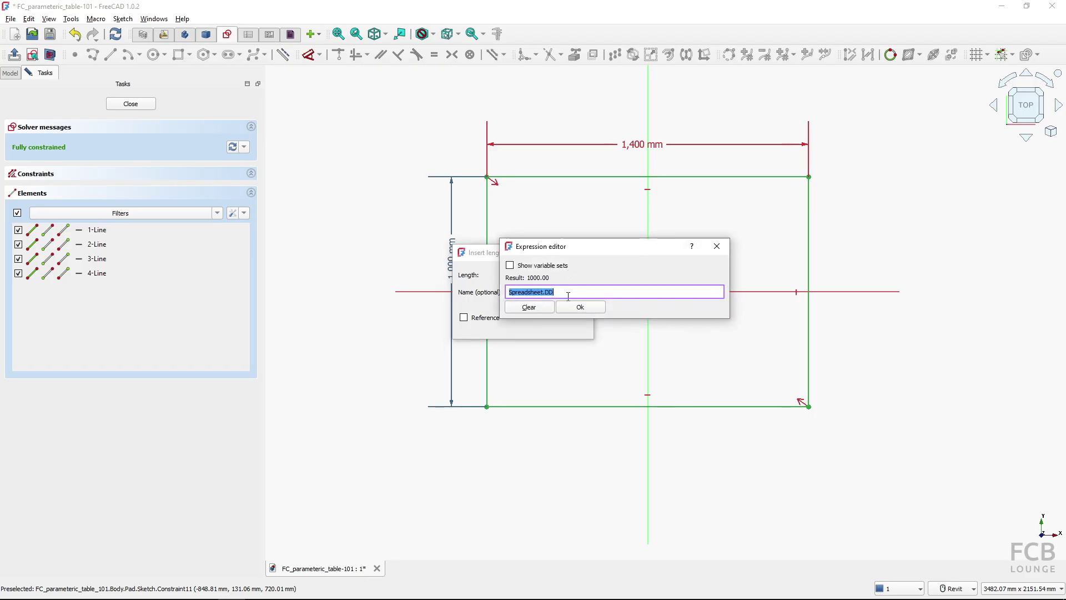
key("BackSpace")
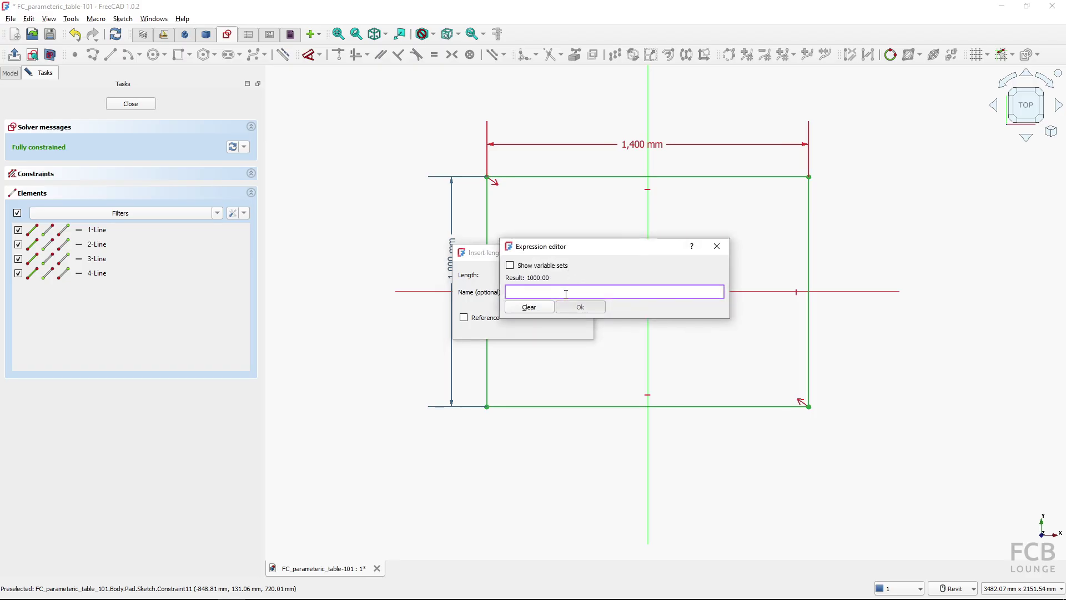
type("Dim")
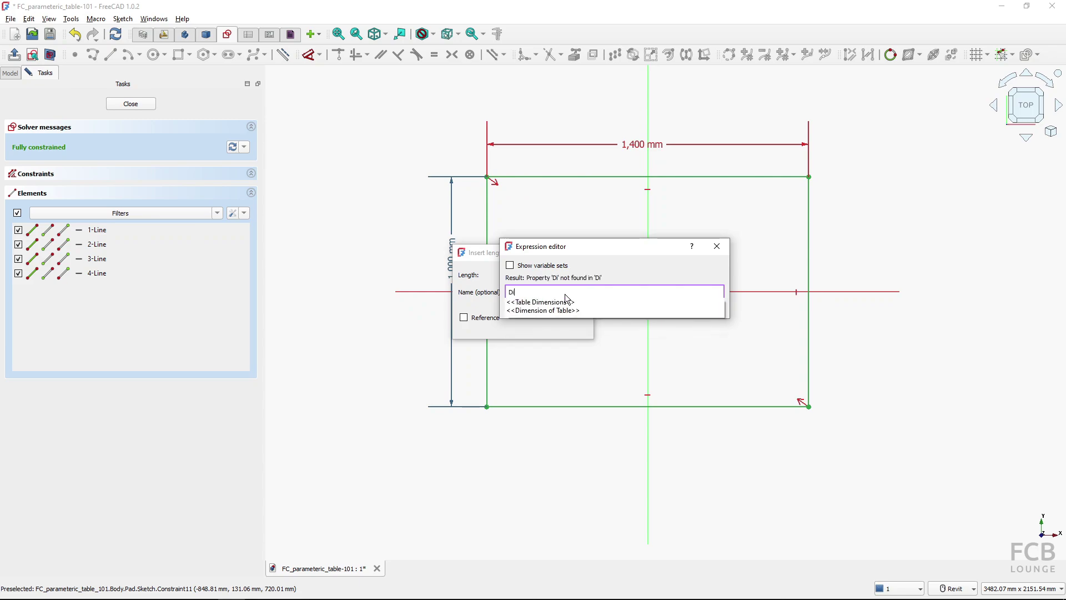
left_click(552, 310)
type("De")
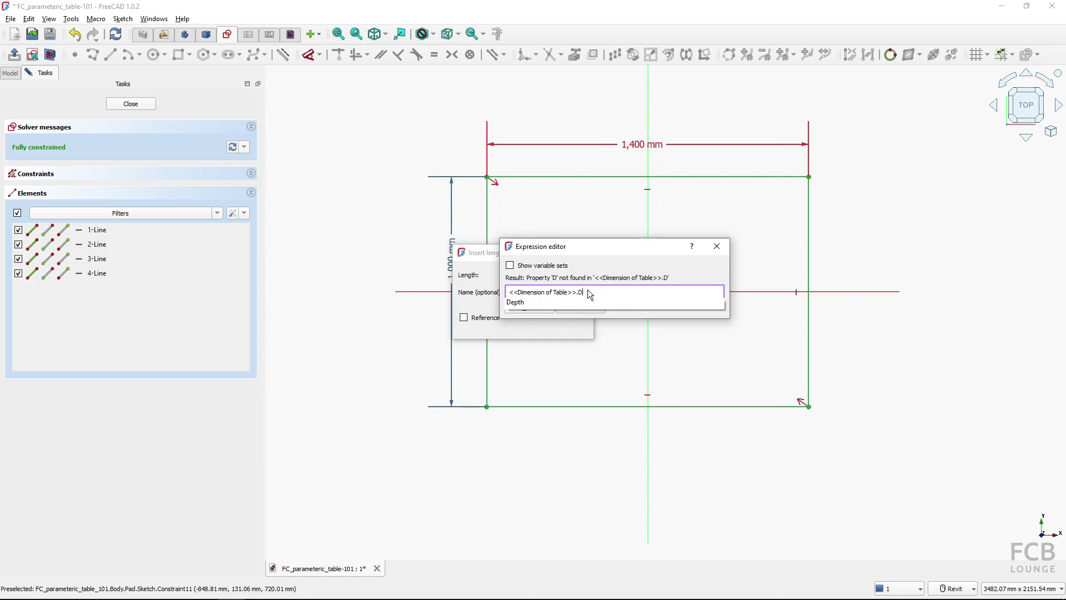
left_click(533, 306)
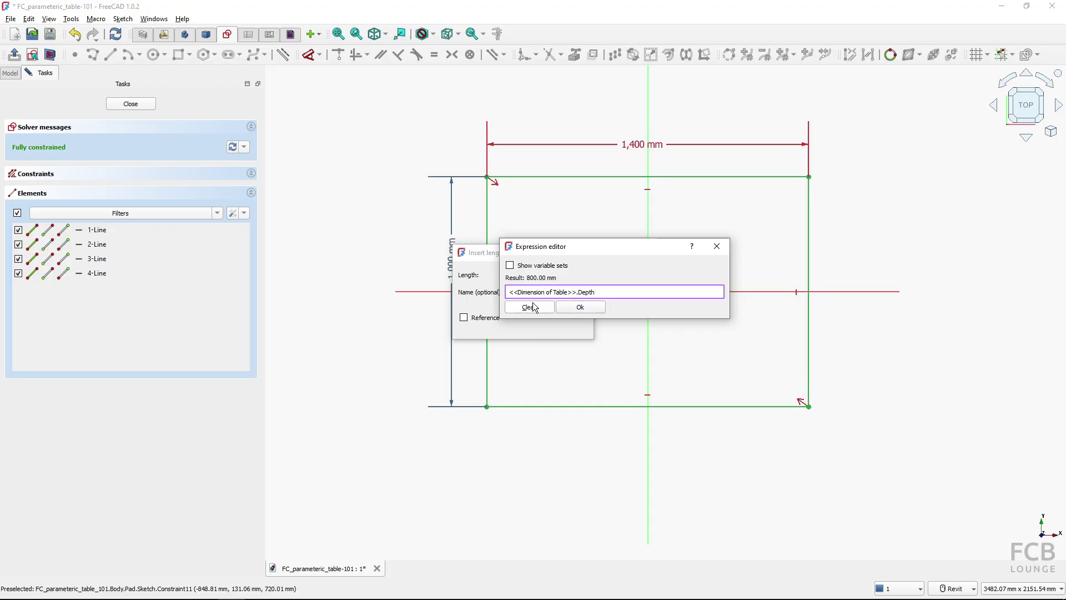
left_click(583, 308)
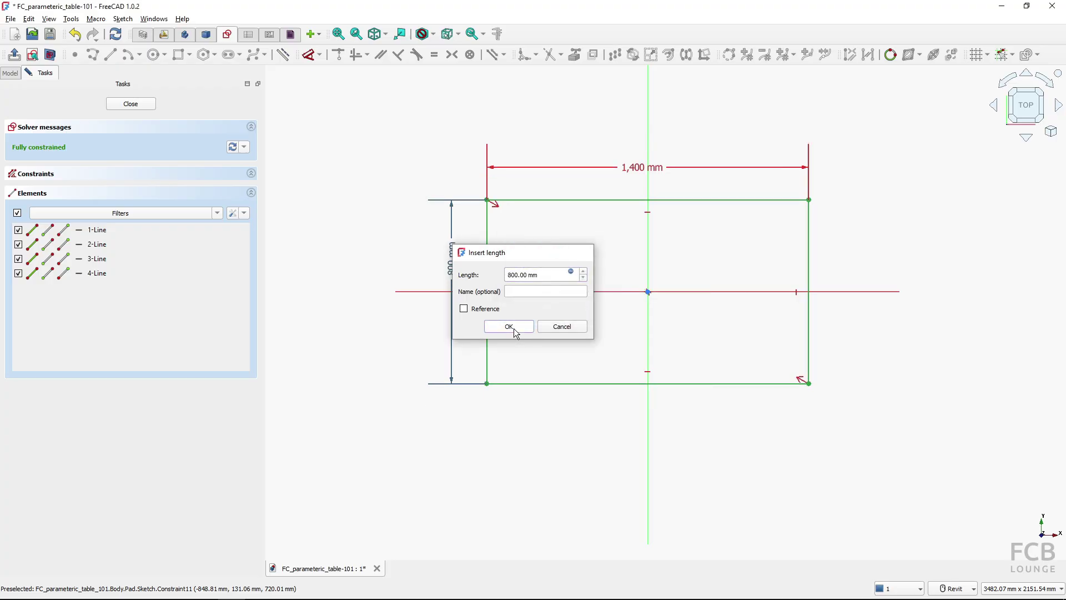
left_click(514, 328)
left_click(131, 104)
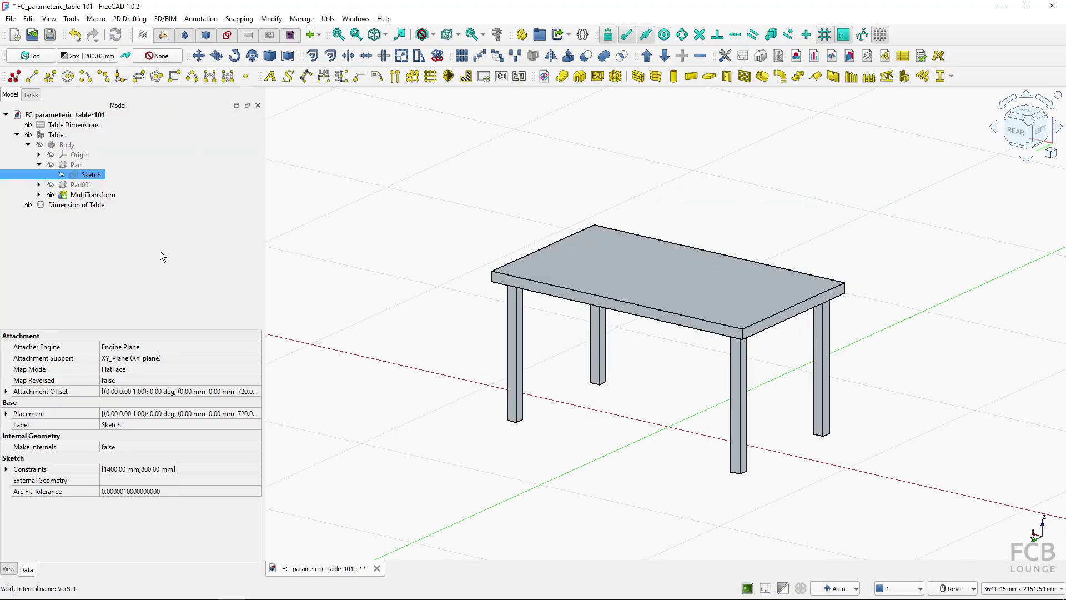
Step: Set the "Dimension of Table" variable set's Depth to 1000 mm and its Length to 2000 mm
left_click(87, 208)
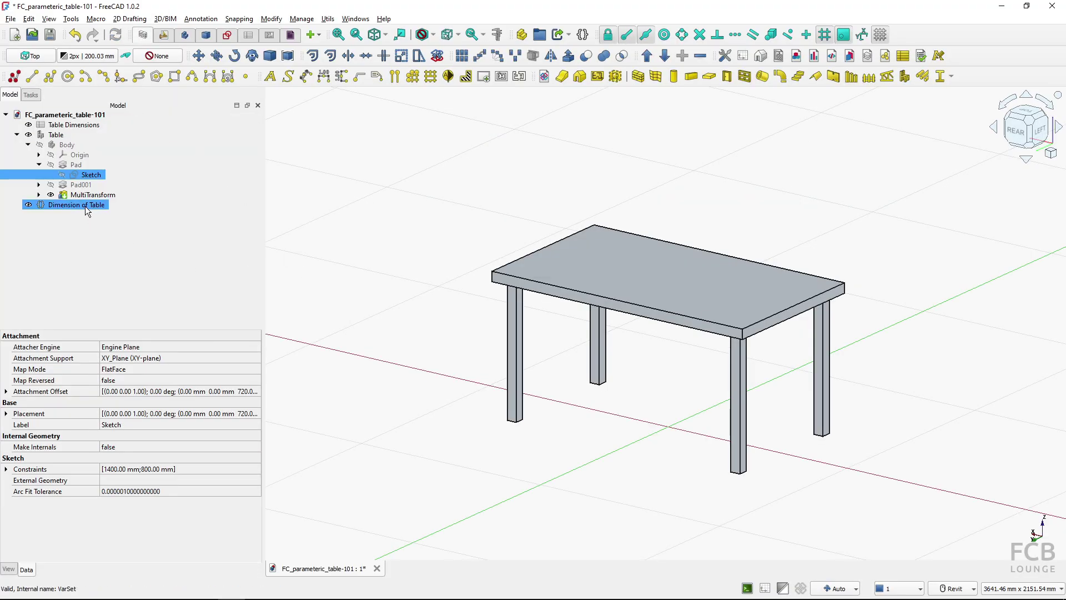
left_click(73, 206)
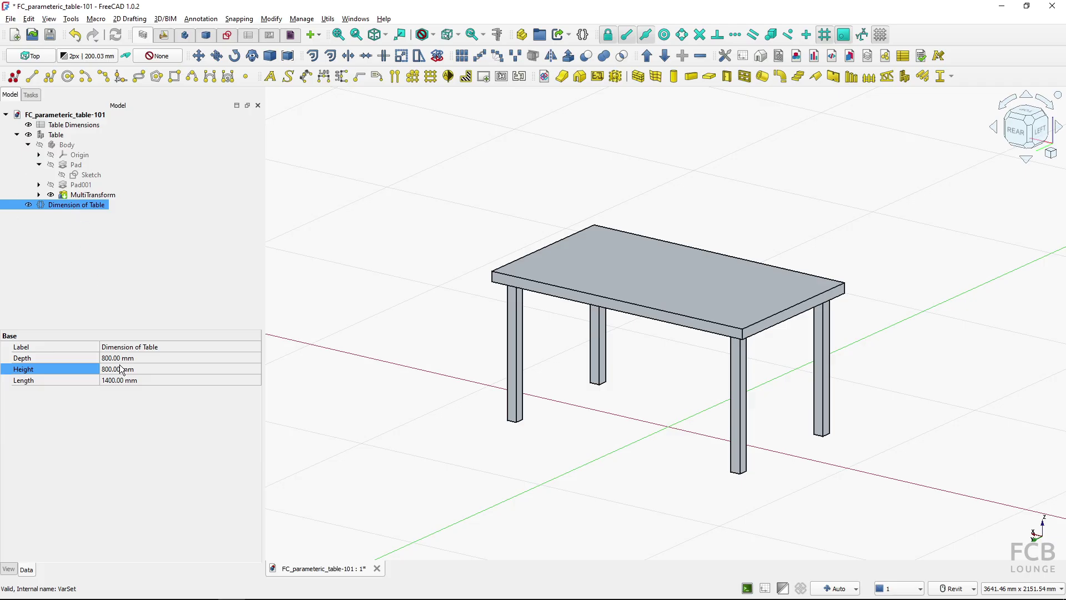
left_click(140, 356)
type("1000")
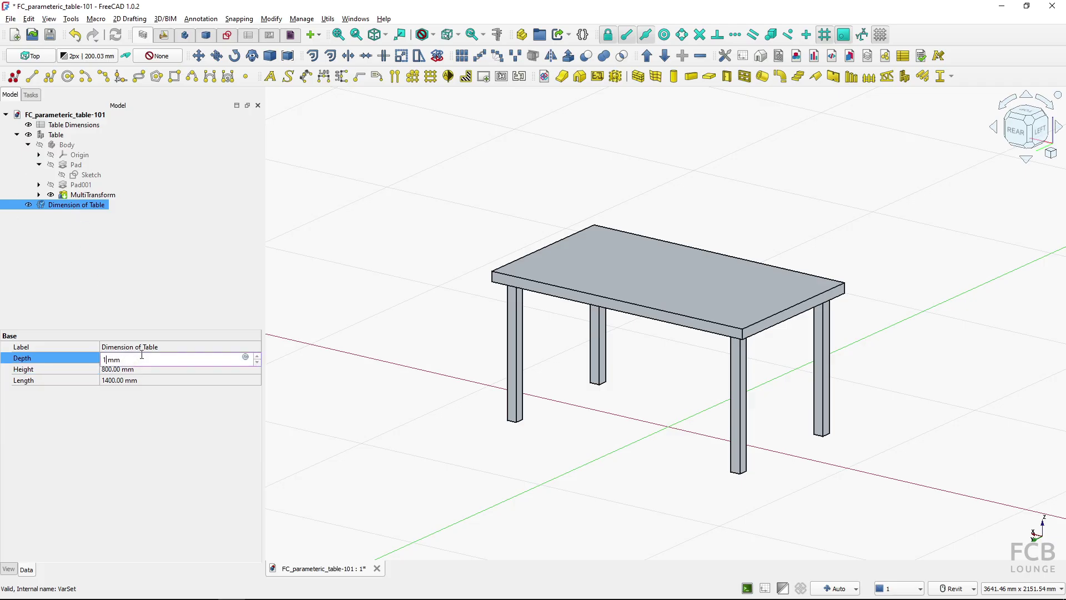
key("Return")
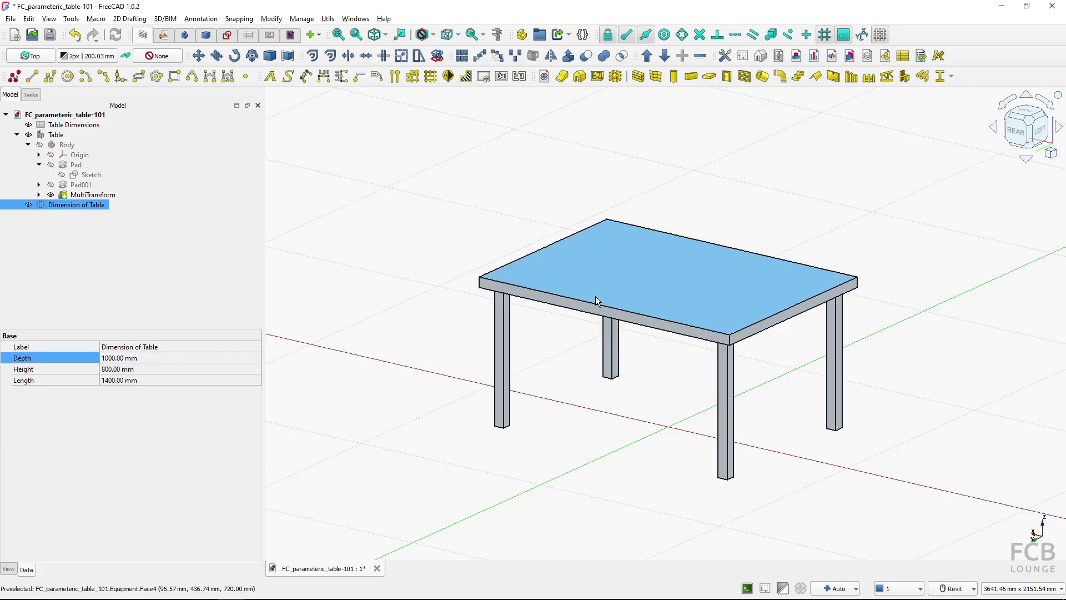
left_click(154, 381)
type("2000")
key("Return")
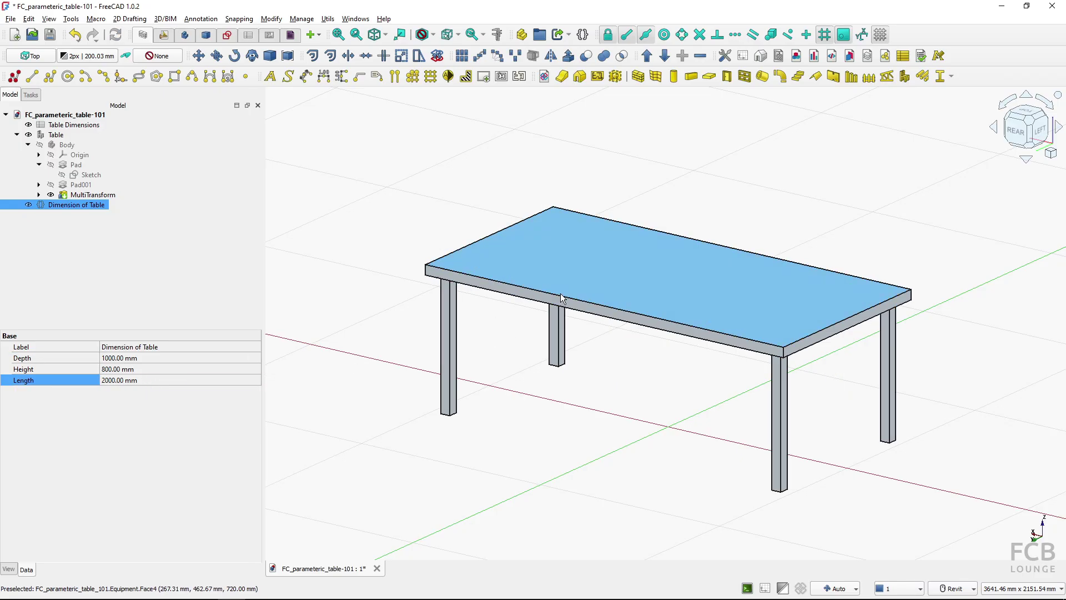
Step: Set the "Dimension of Table" variable set's Height to 750 mm
left_click(142, 367)
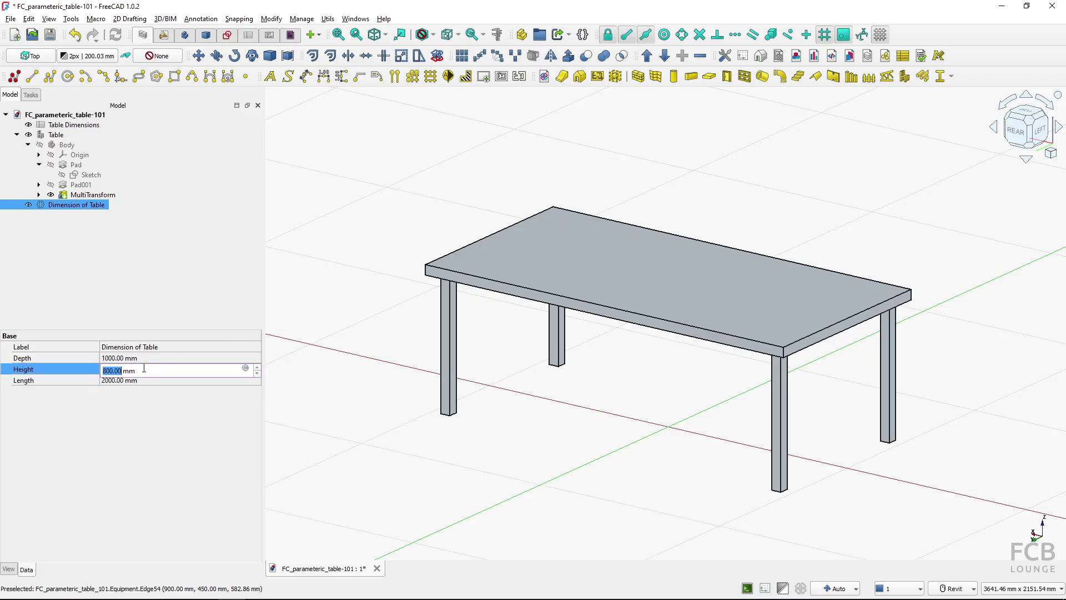
type("750")
key("Return")
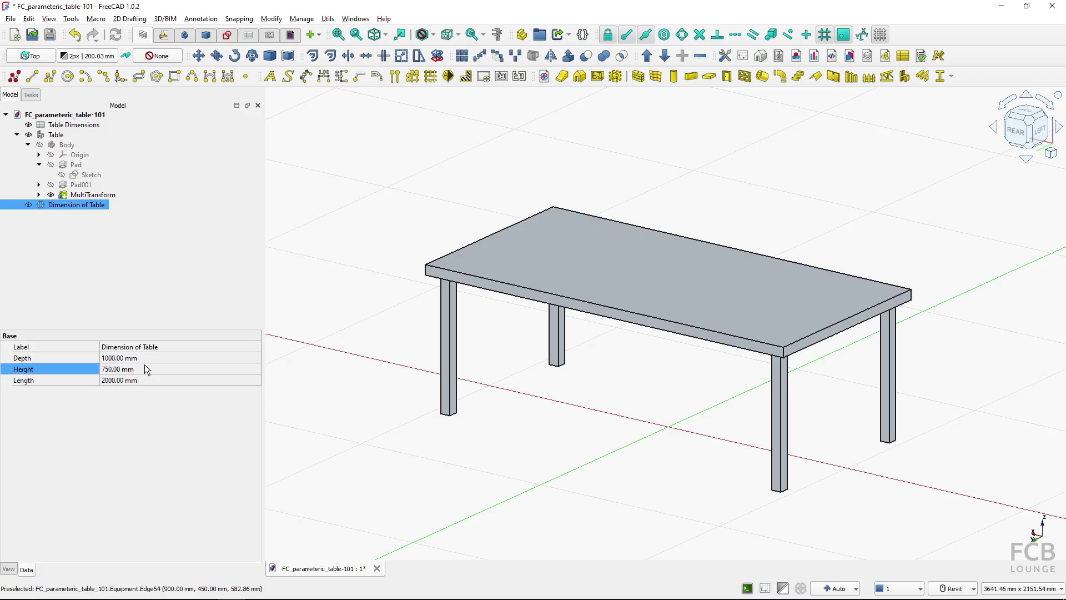
Step: Replace the spreadsheet reference in the tabletop sketch's attachment offset z position with the expression <<Dimension of Table>>.Height
left_click(82, 175)
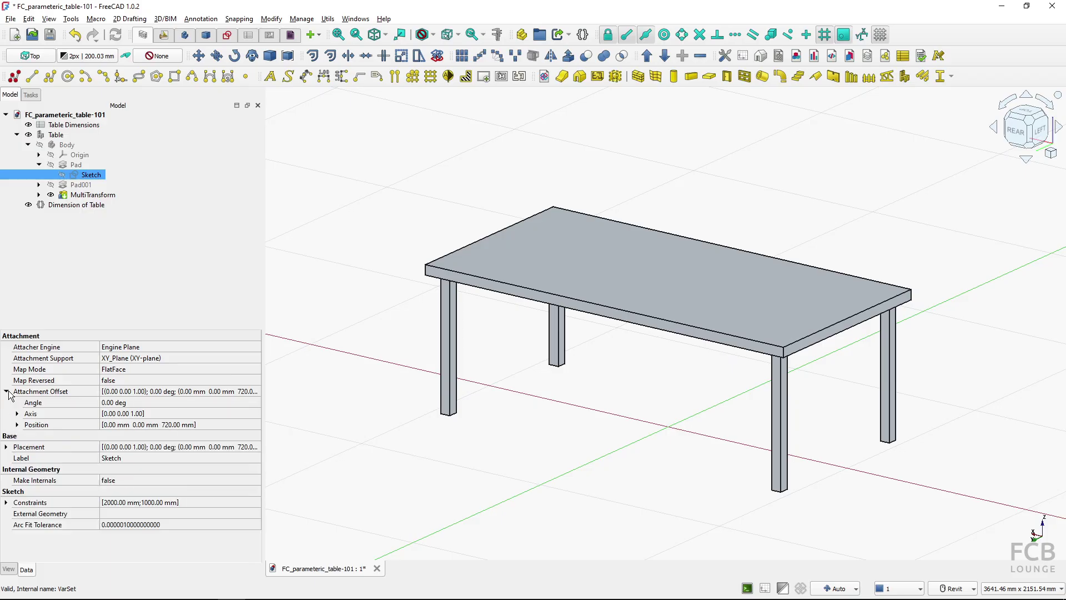
left_click(17, 425)
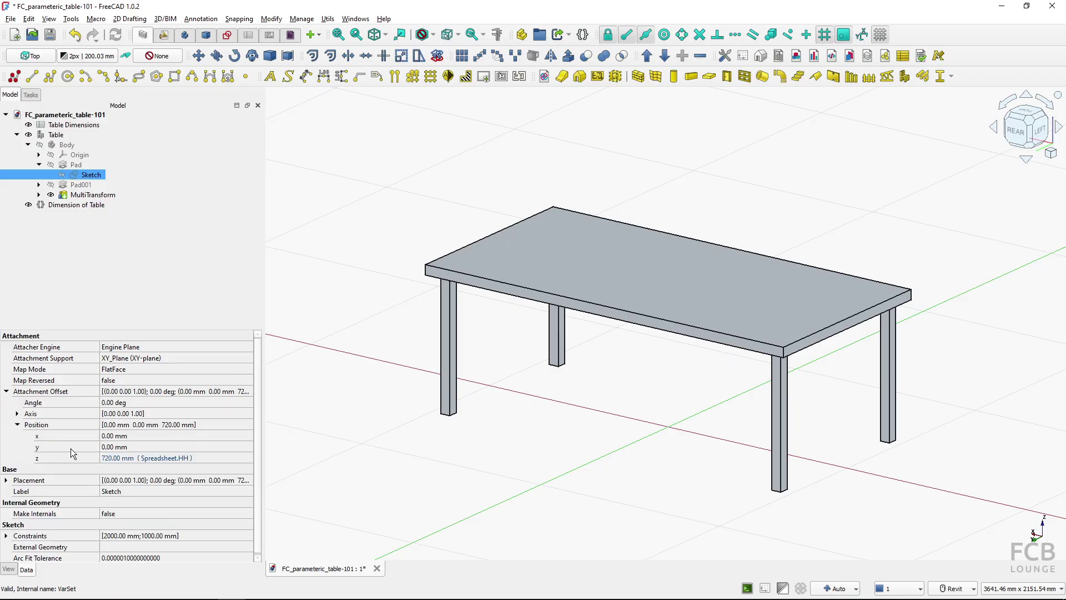
left_click(248, 458)
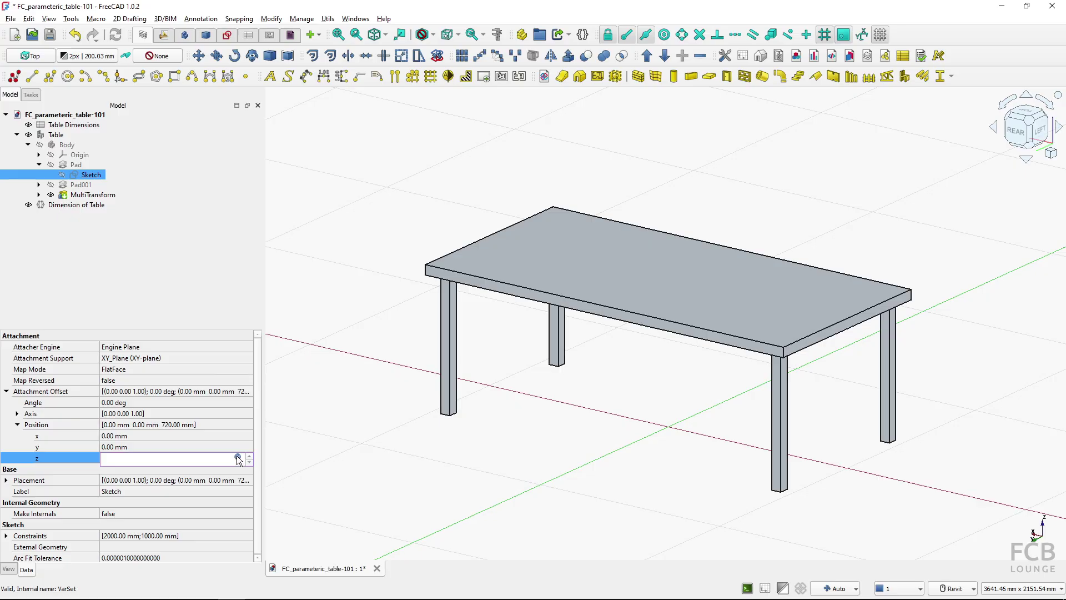
left_click(237, 456)
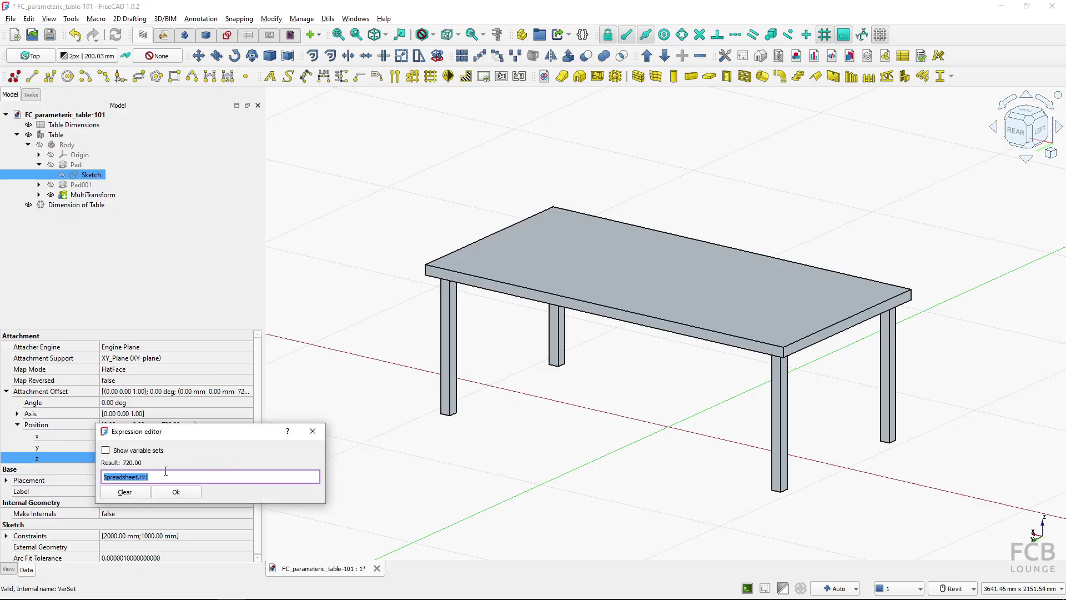
key("BackSpace")
type("Dim")
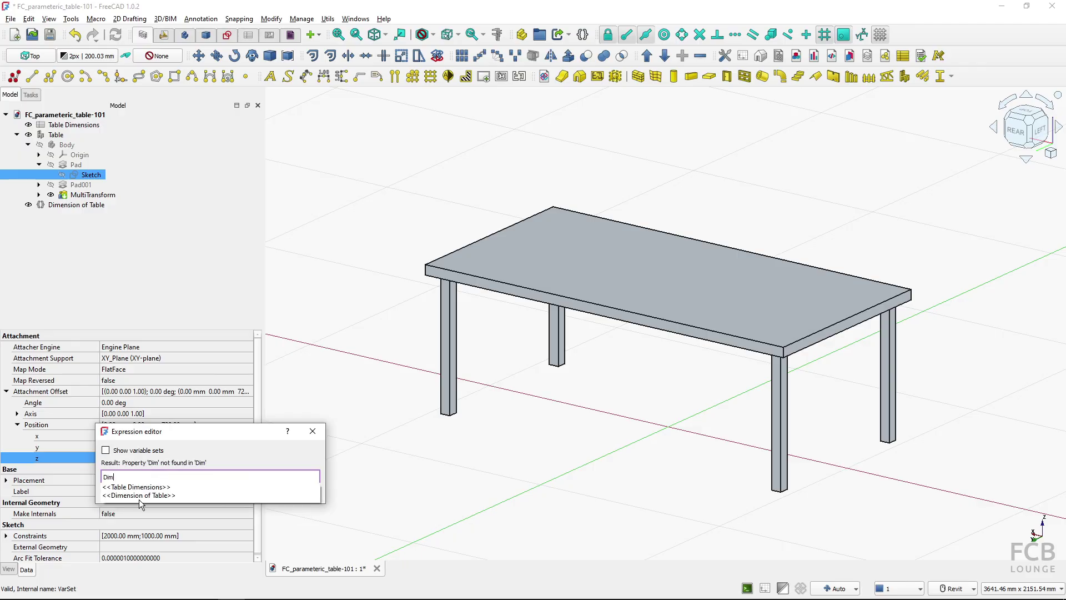
left_click(137, 496)
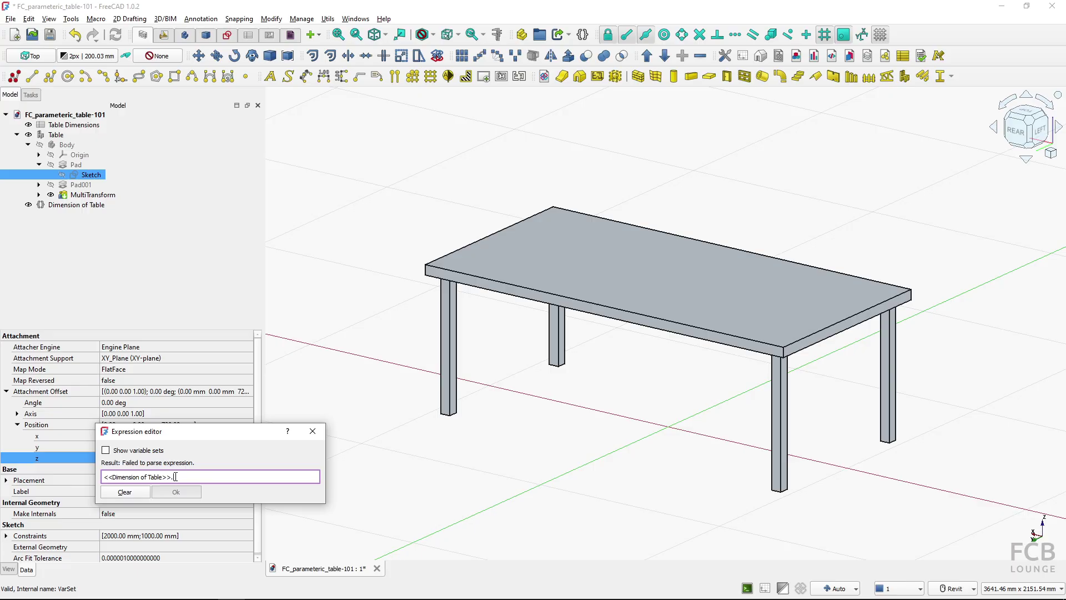
type("He")
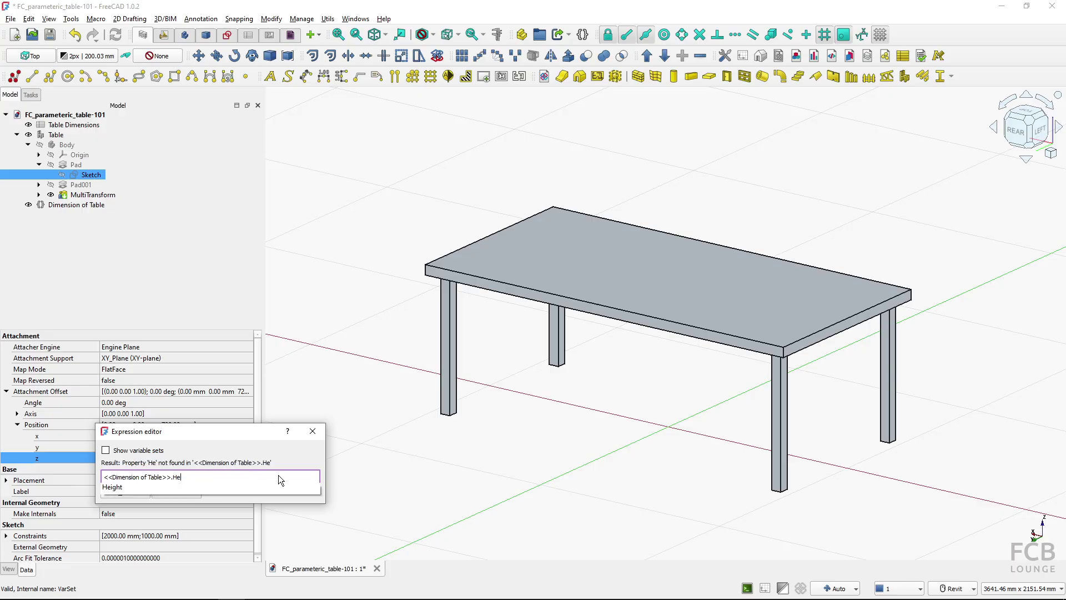
left_click(127, 494)
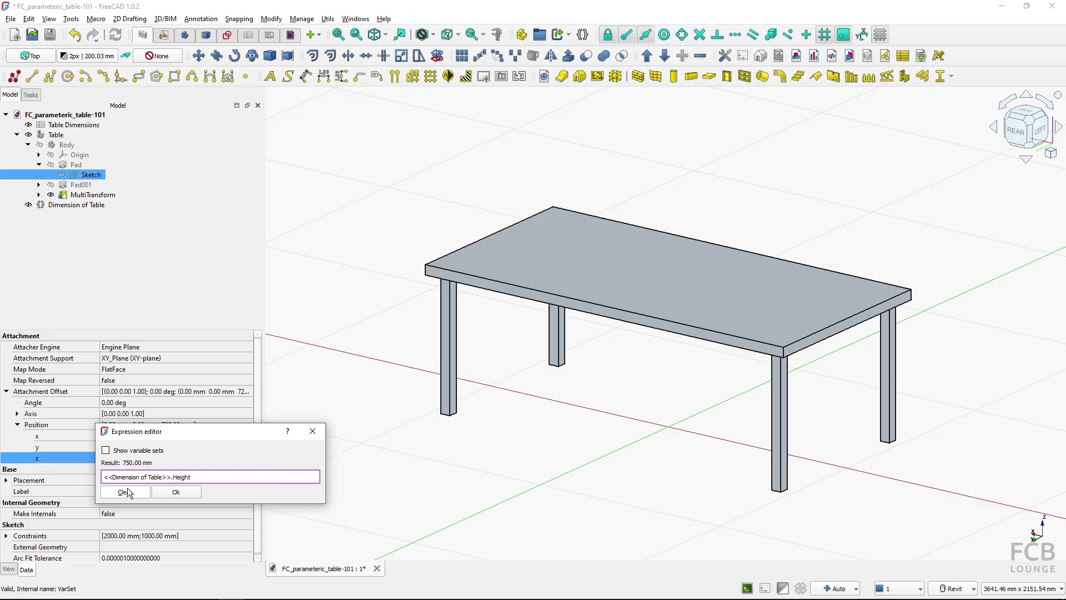
left_click(177, 491)
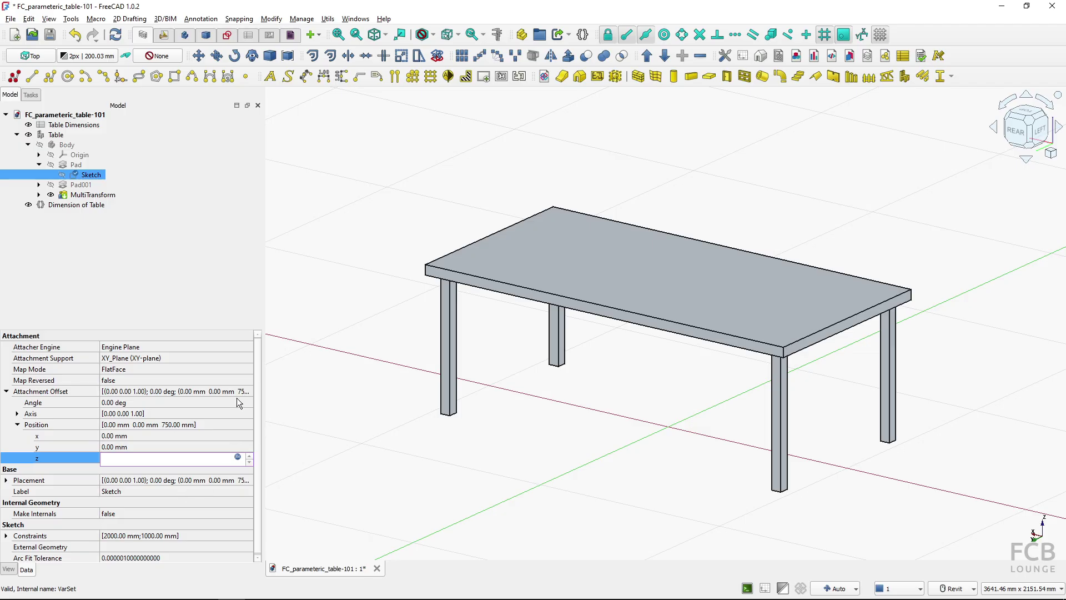
Step: Set the "Dimension of Table" variable set's Height to 900 mm
left_click(56, 205)
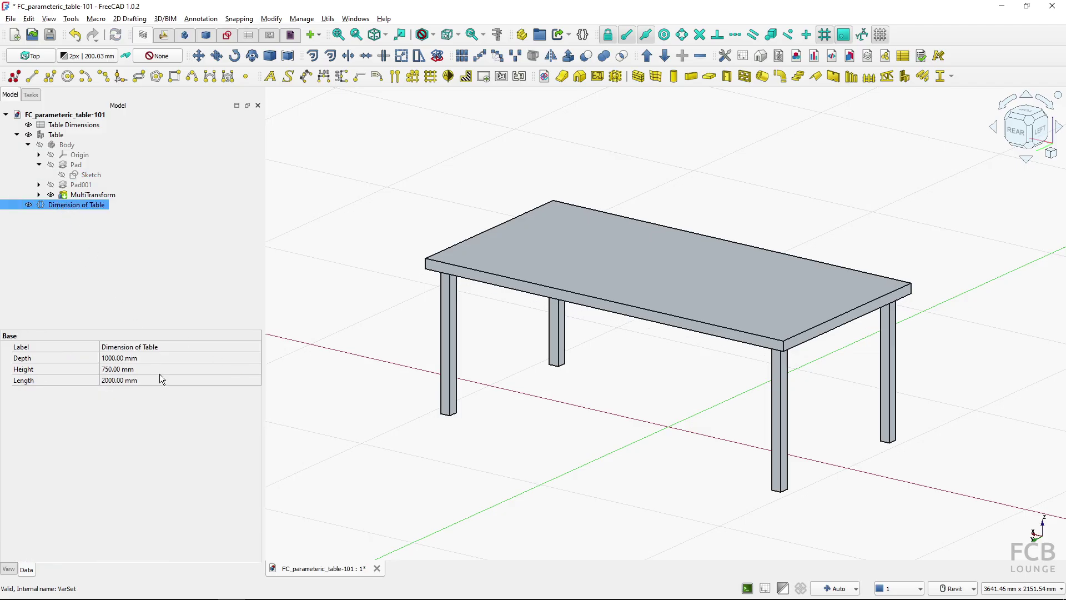
left_click(151, 369)
type("900")
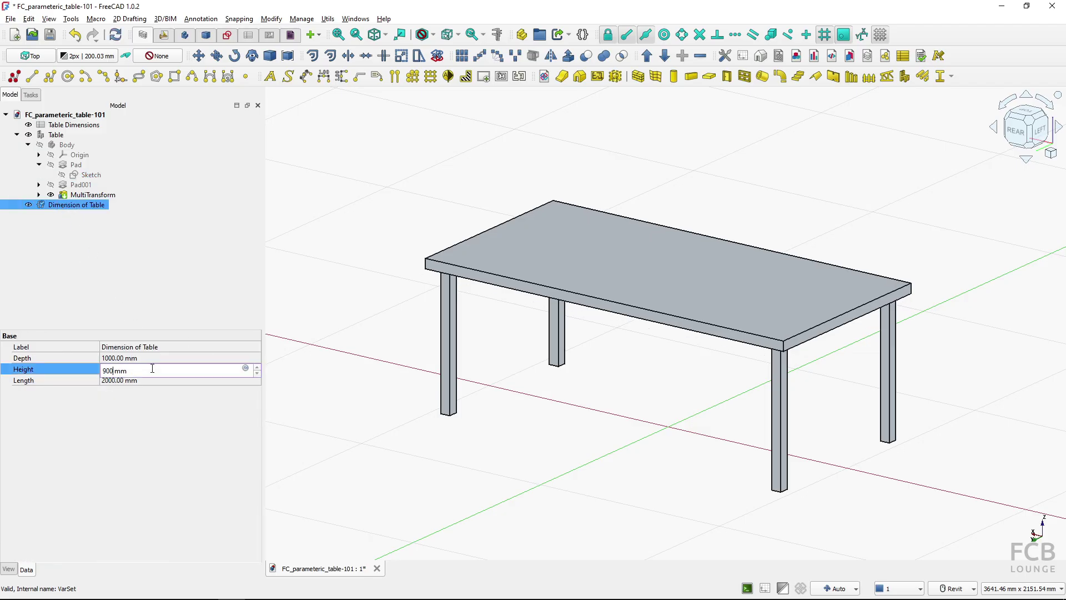
key("Return")
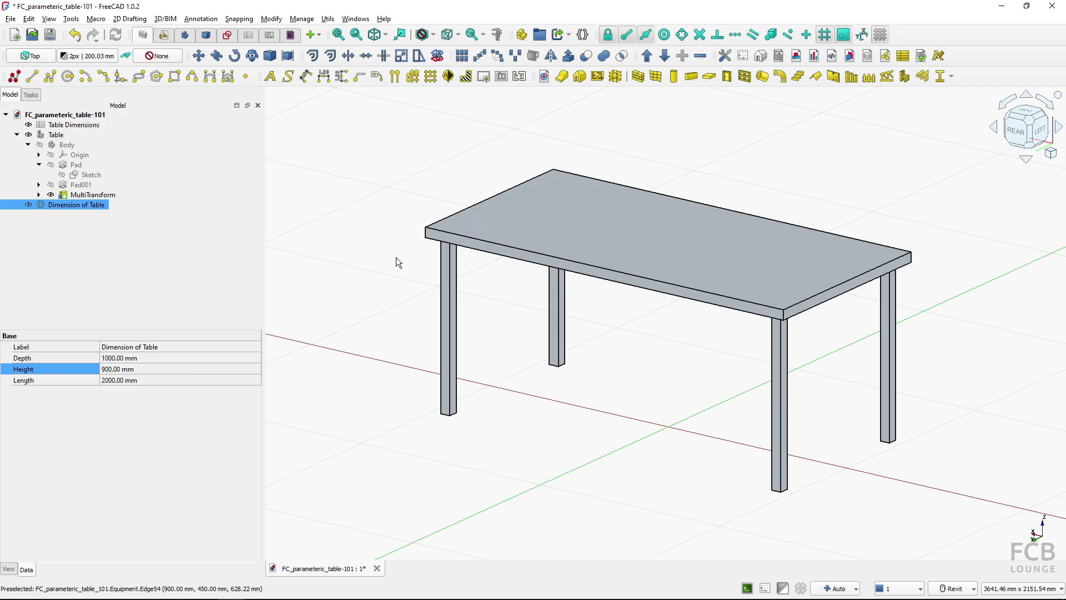
Step: Delete the Table Dimensions spreadsheet from the table document
left_click(62, 126)
key("Delete")
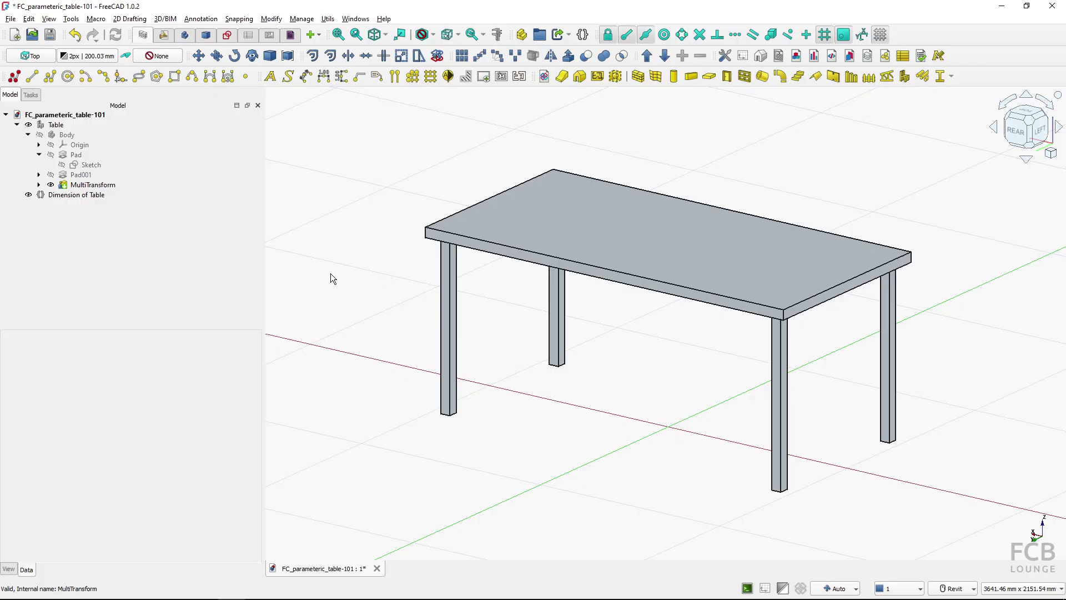
left_click(65, 194)
left_click(66, 195, "ctrl")
left_click(44, 195)
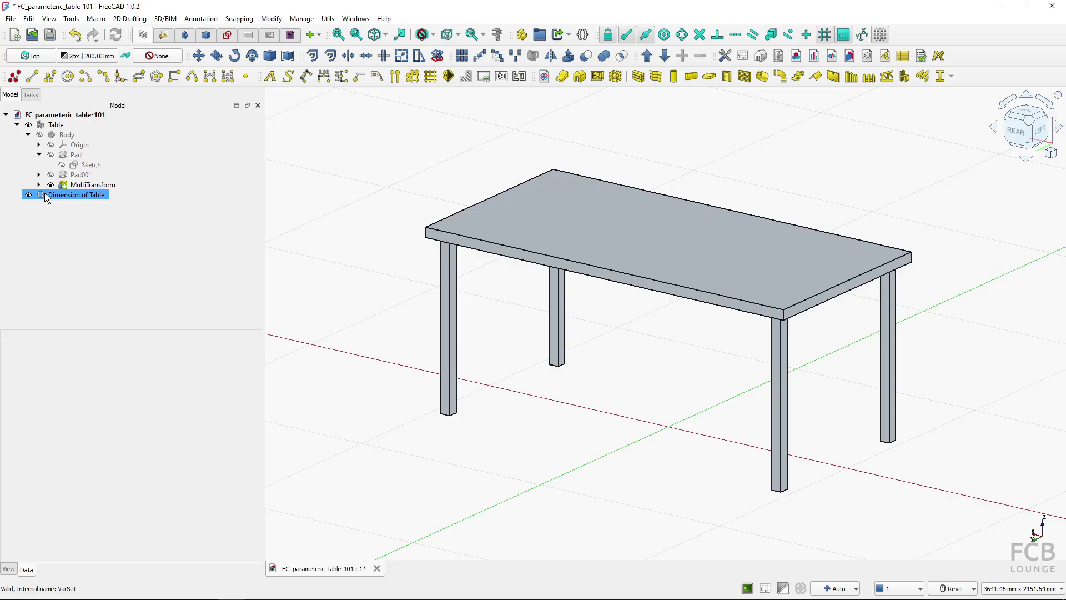
left_click(45, 194, "ctrl")
left_click(49, 134)
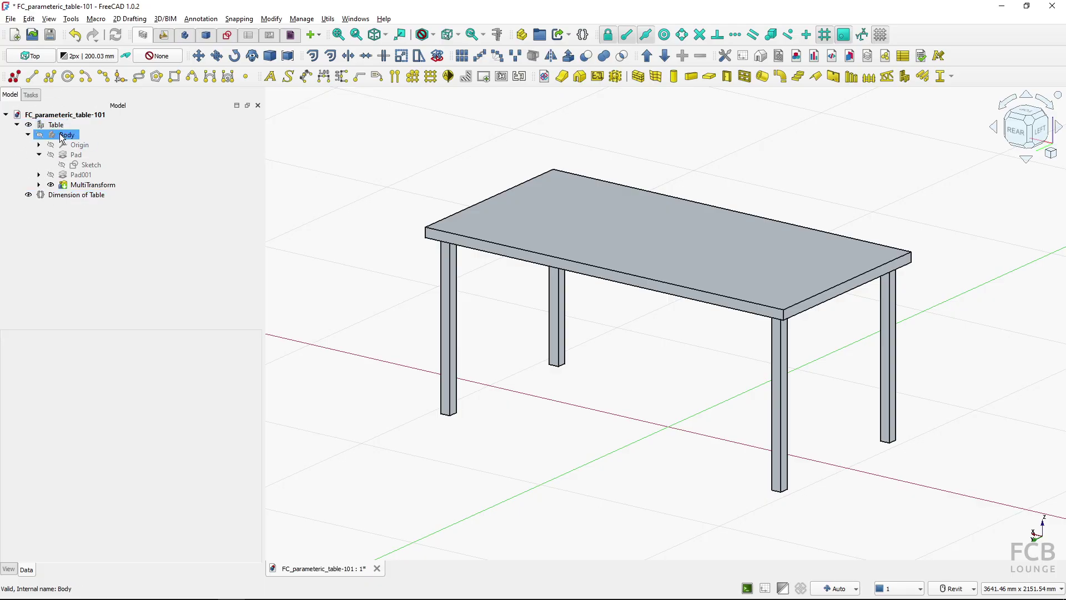
left_click(28, 135)
left_click(42, 145)
left_click(42, 145, "ctrl")
left_click(16, 124)
left_click(44, 135)
left_click(43, 135, "ctrl")
left_click(17, 125)
Step: Move the "Dimension of Table" variable set into the table's Body and expand the Body again
left_click(27, 135)
left_click(50, 193)
left_click_drag(50, 193, 108, 131)
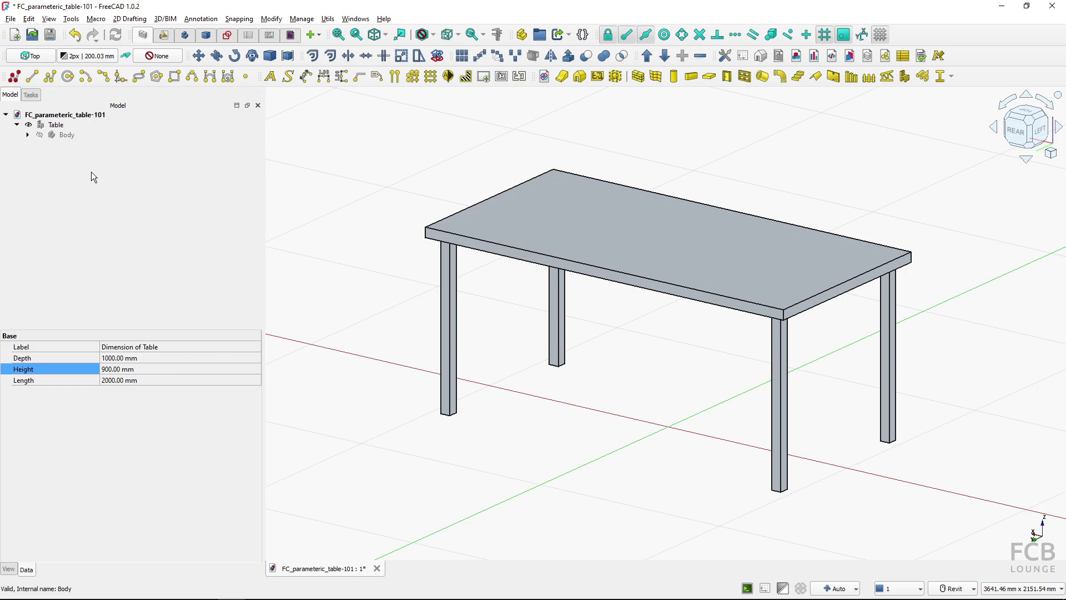
left_click(27, 135)
Step: Examine how the variable set is nested with the other features in the Table object's structure, and collapse the Table
left_click(78, 204)
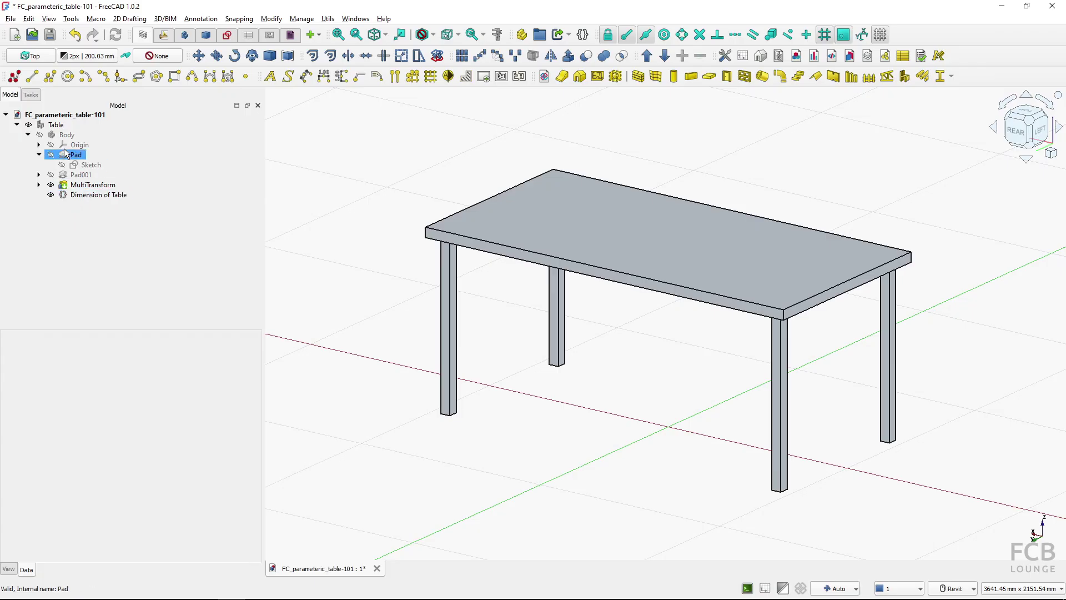
left_click(99, 194)
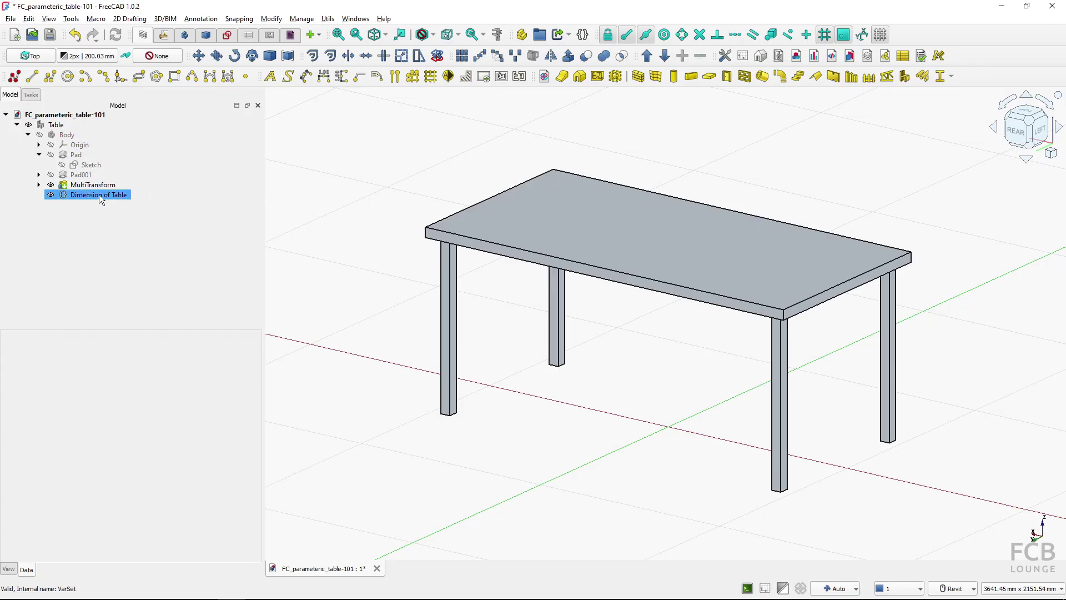
left_click(79, 164)
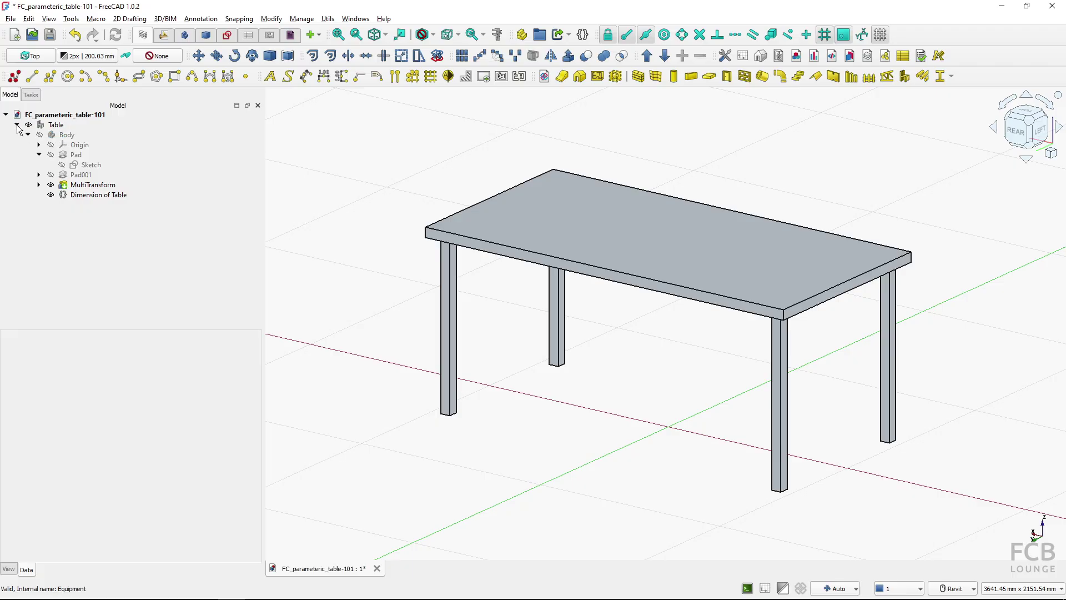
left_click(80, 195)
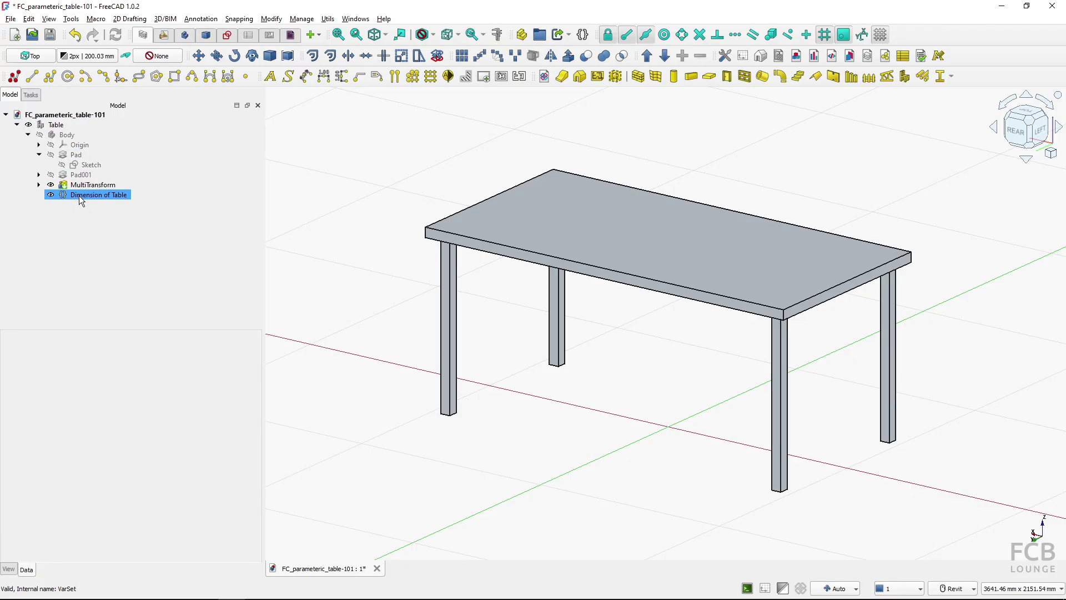
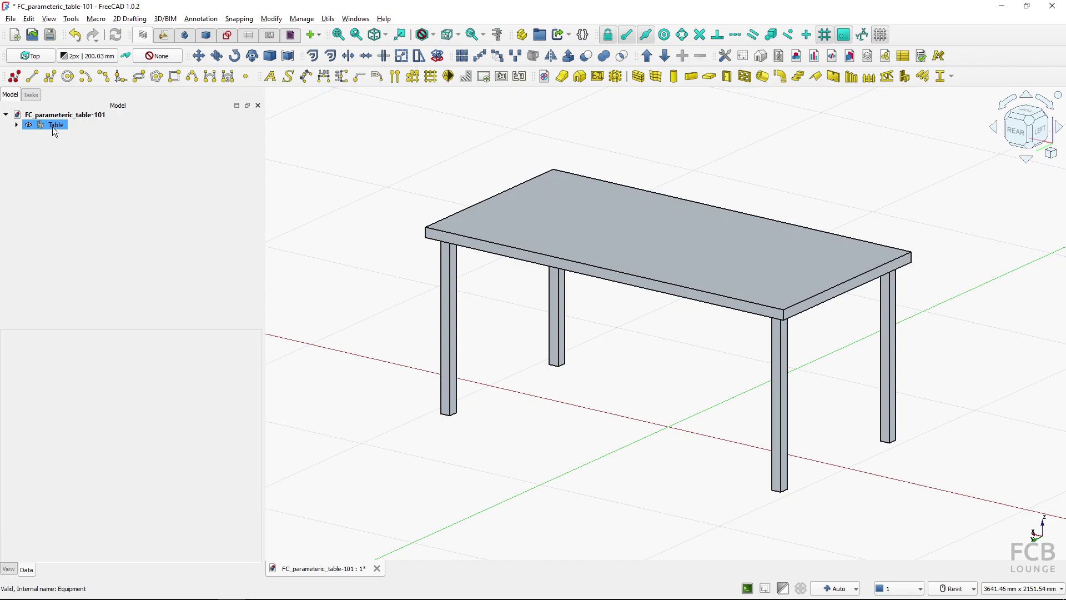
left_click(53, 129)
left_click(16, 125)
left_click(79, 194)
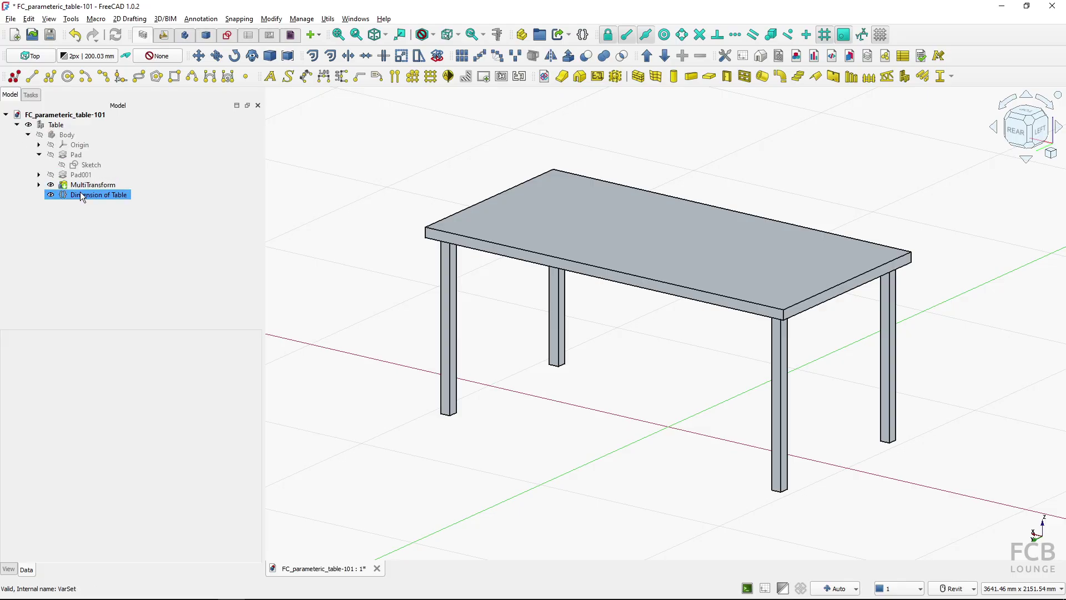
left_click(68, 143)
left_click(56, 125)
left_click(76, 155)
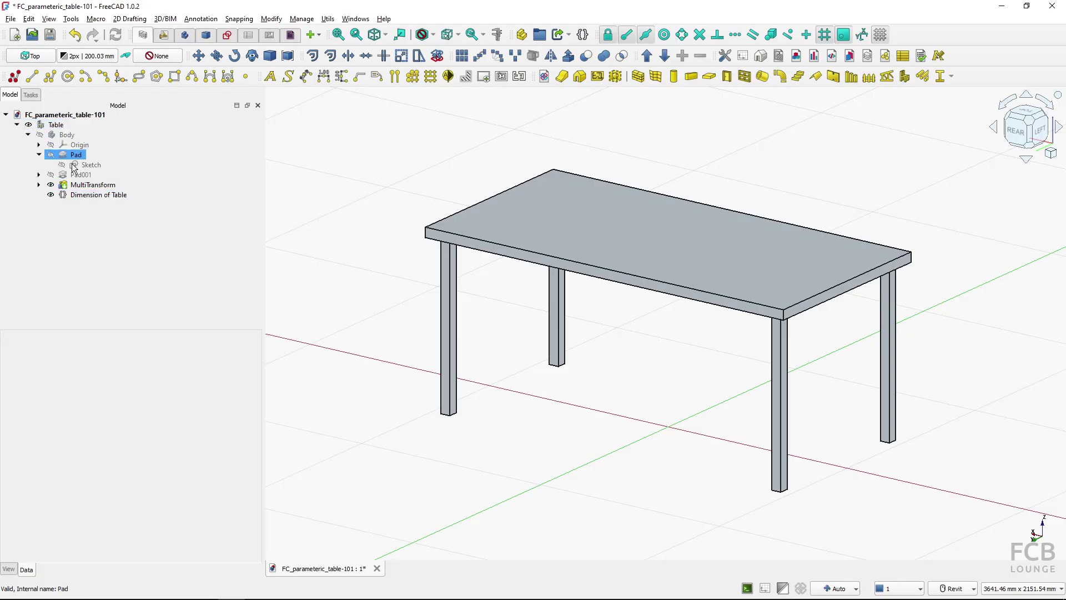
left_click(82, 186)
left_click(56, 124)
left_click(18, 127)
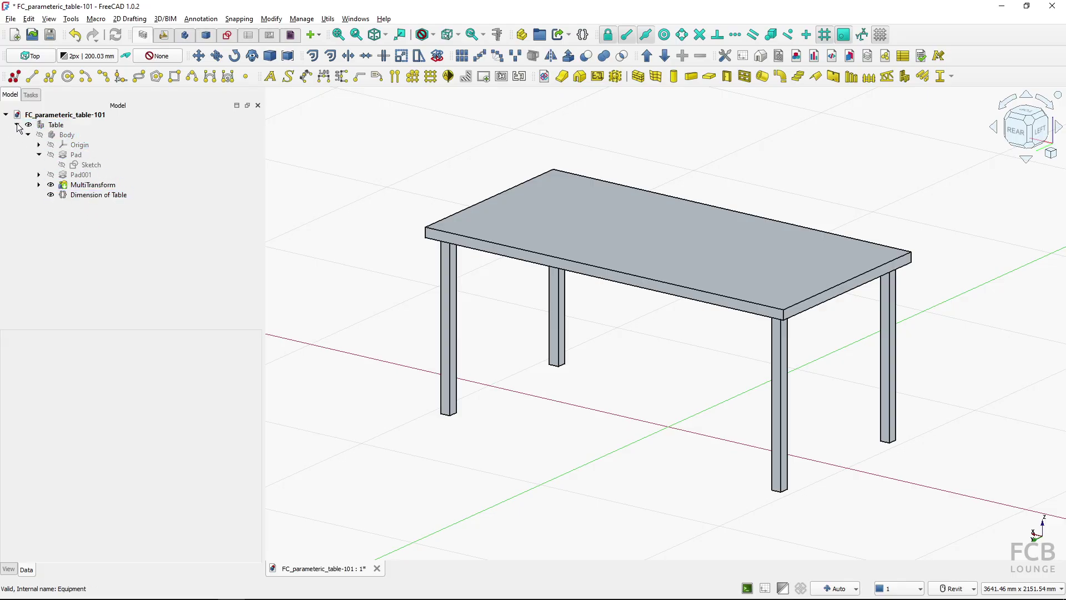
left_click(17, 126)
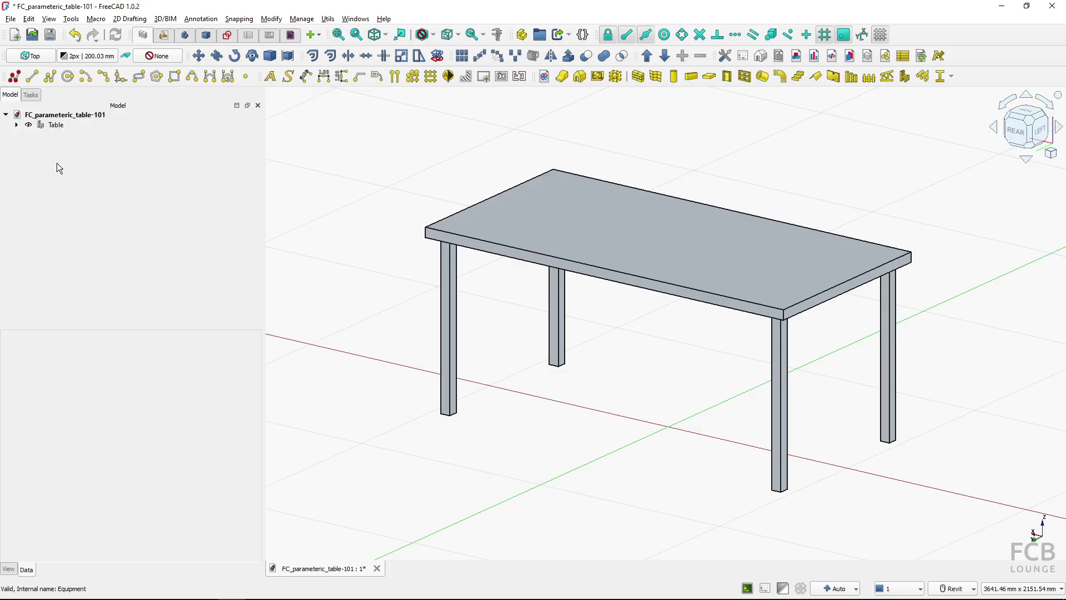
Step: Inspect the office building in the 035_BIM_place_doors_end document and return to the FC_parameteric_table-101 document
left_click(439, 567)
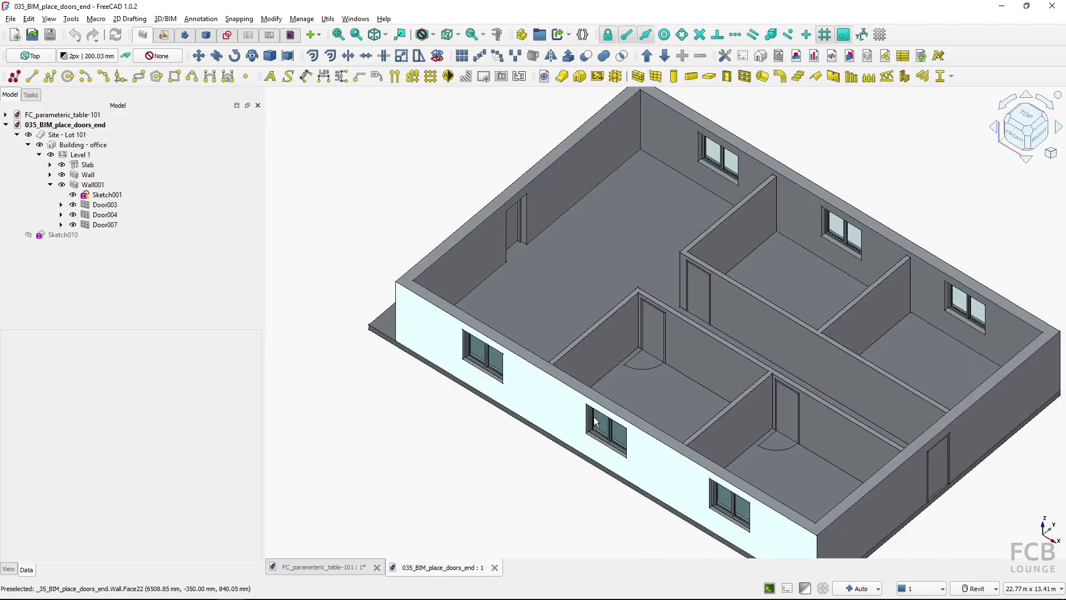
middle_click_drag(610, 455, 538, 316, "shift")
left_click(324, 564)
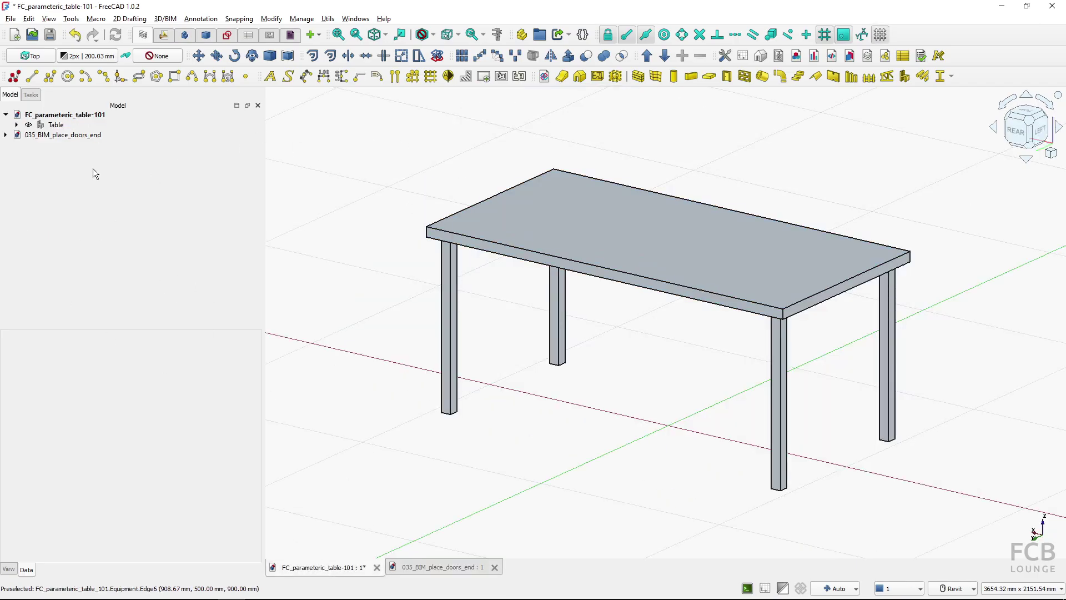
Step: Copy the Table object with all its dependencies and paste it into the 035_BIM_place_doors_end document
left_click(57, 125)
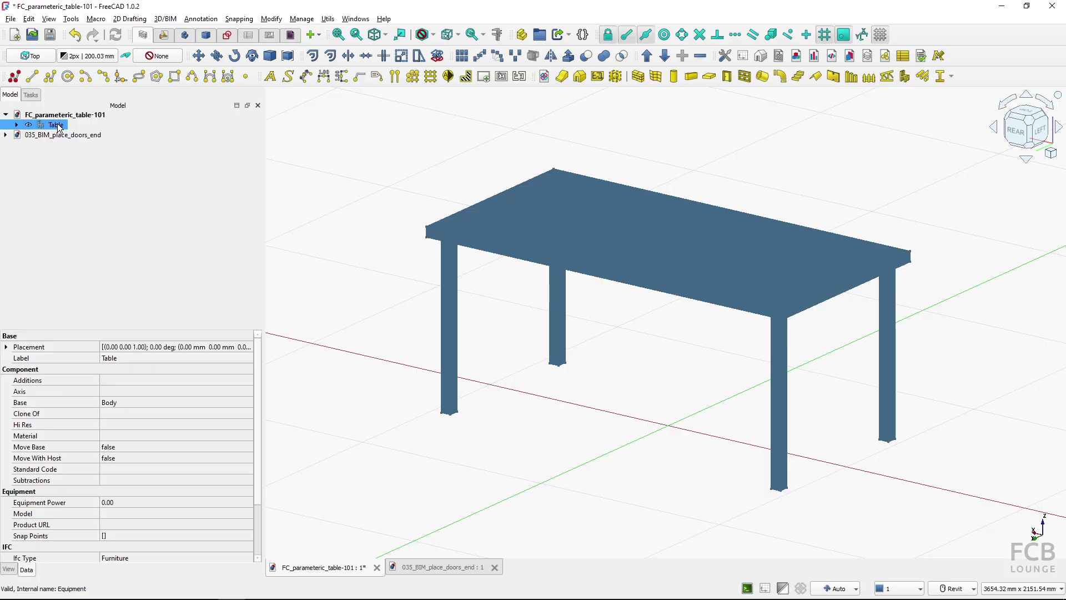
key("ctrl+e")
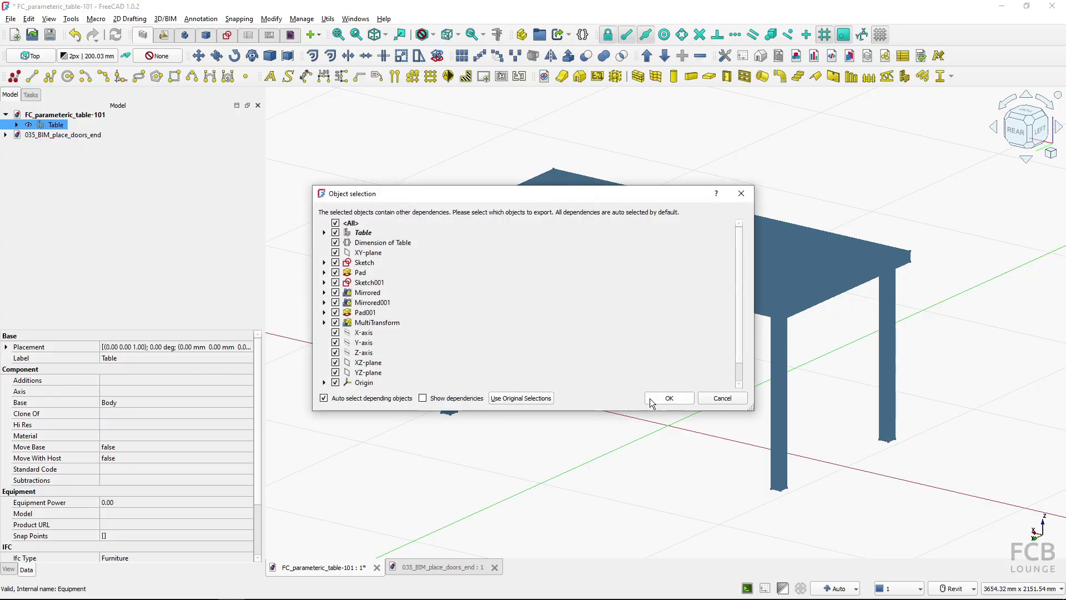
left_click(650, 400)
left_click(438, 568)
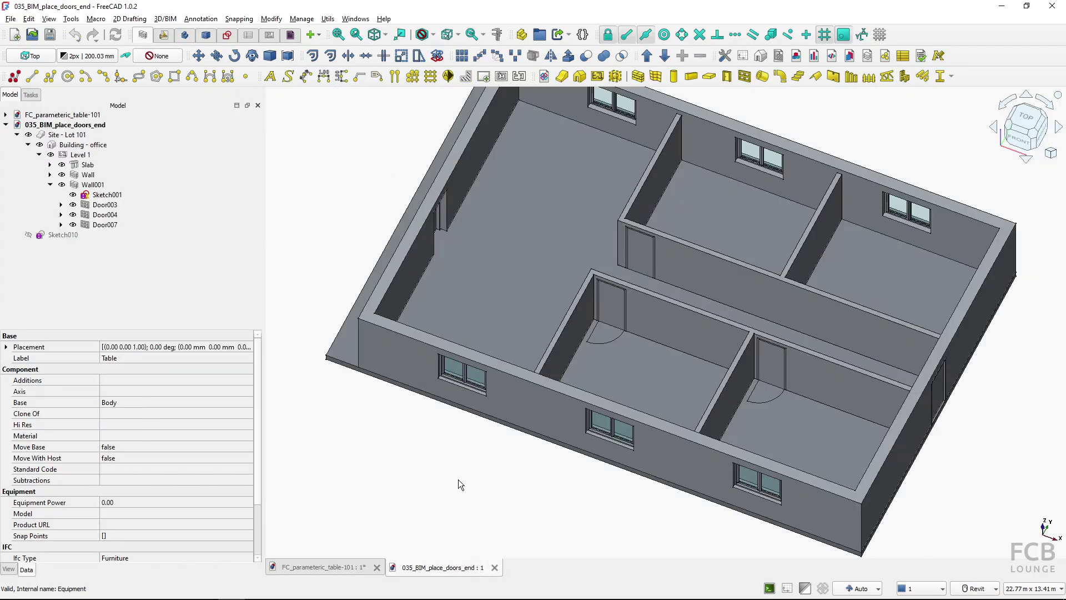
key("ctrl+v")
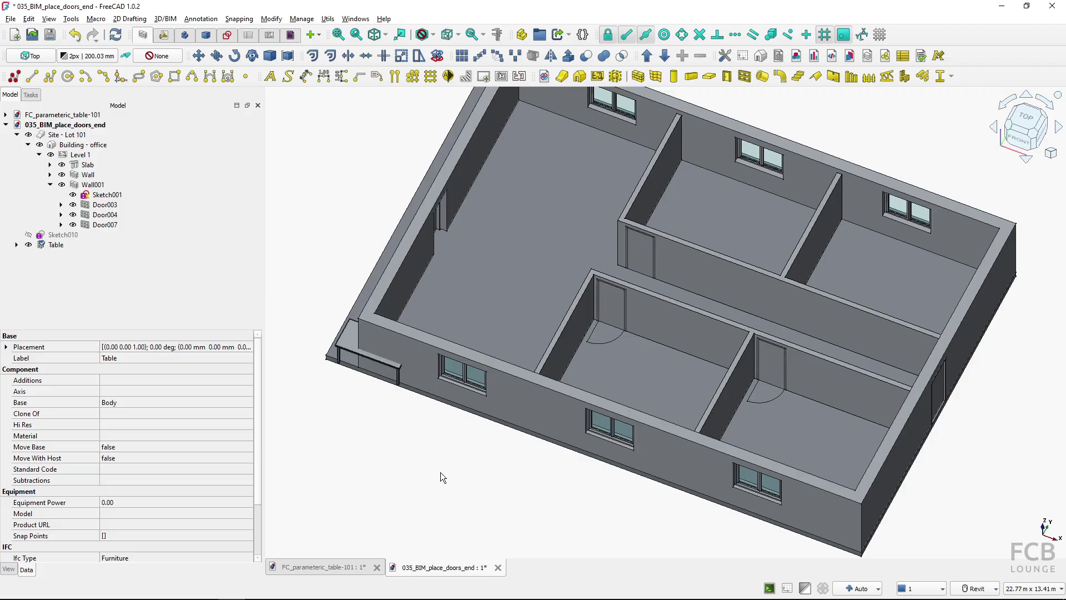
Step: Move the Table in plan into the office south of the corridor beside the large open room, at about X 7542 mm, Y 1904 mm
left_click(63, 245)
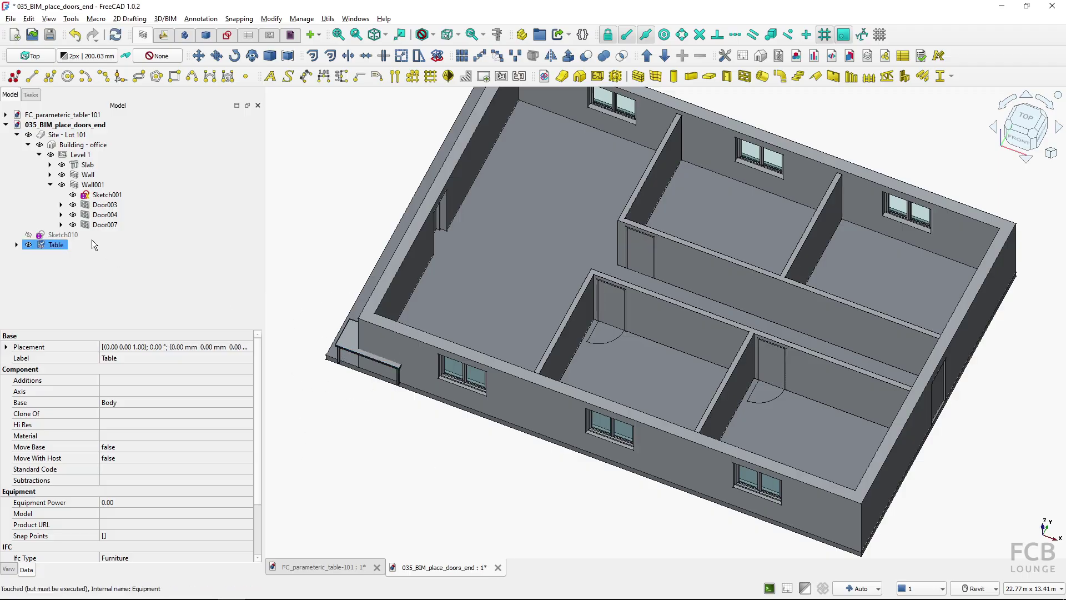
key("2")
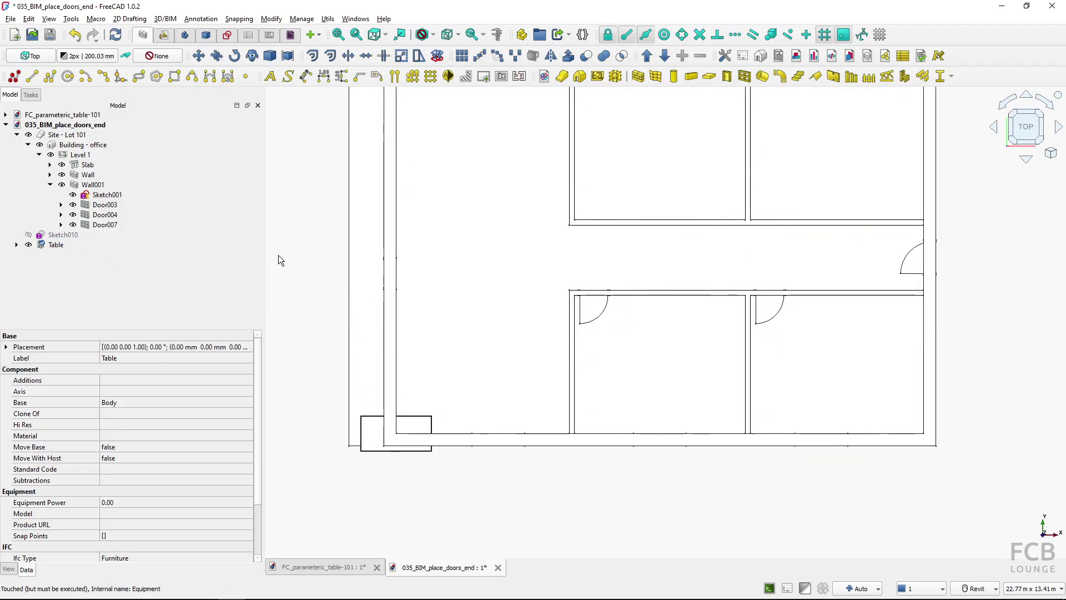
left_click(55, 255)
left_click(55, 248)
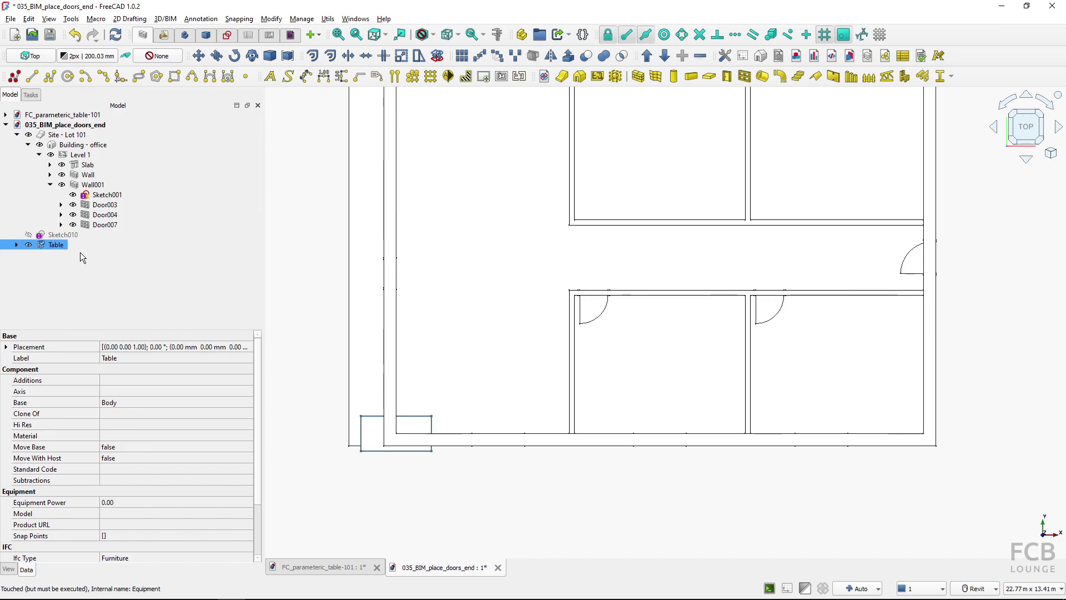
key("m")
key("v")
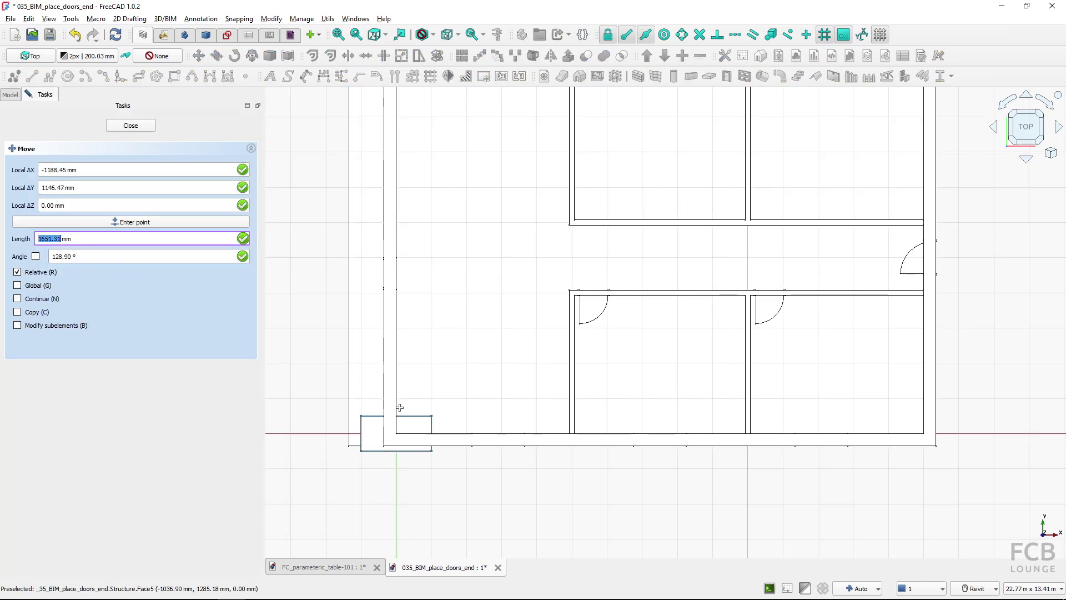
left_click(652, 386)
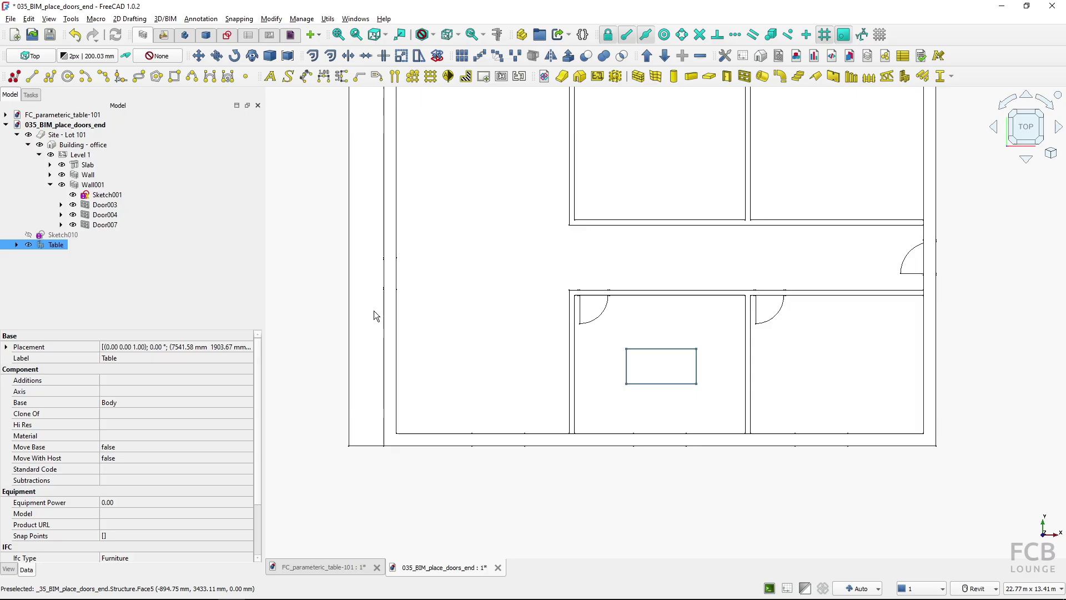
Step: Set the pasted table's height to 1200 mm and depth to 1800 mm in its "Dimension of Table" variable set, and collapse the Table
middle_click_drag(614, 360, 504, 289, "shift")
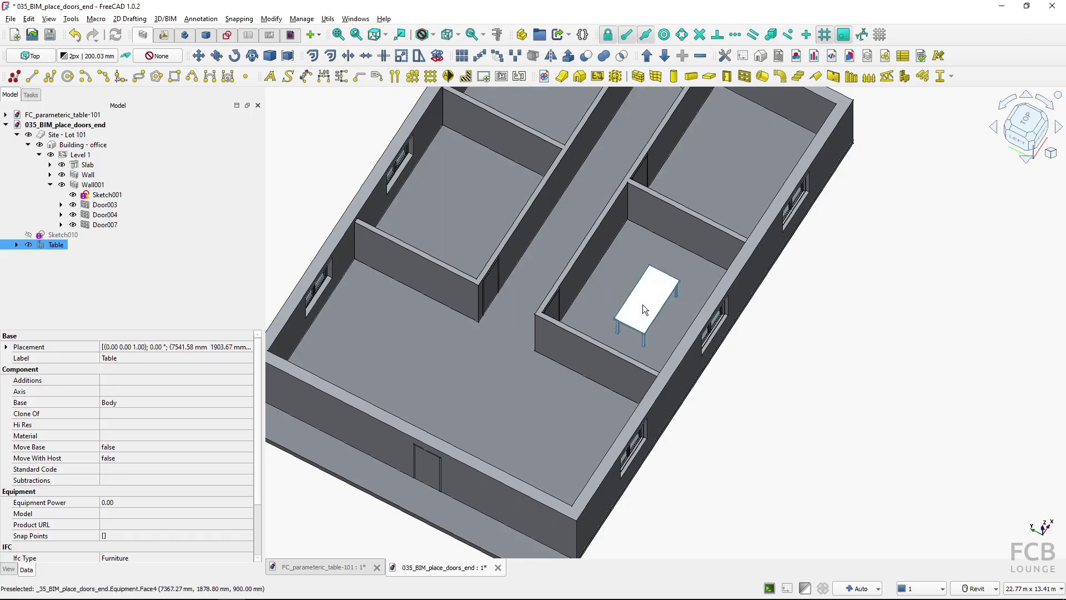
left_click(17, 244)
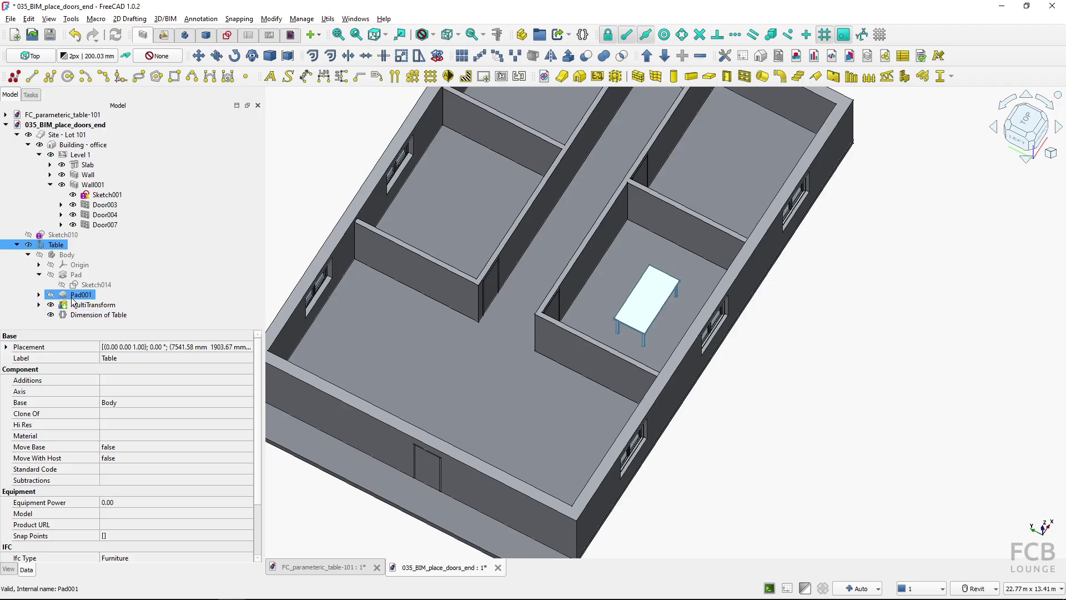
left_click(86, 316)
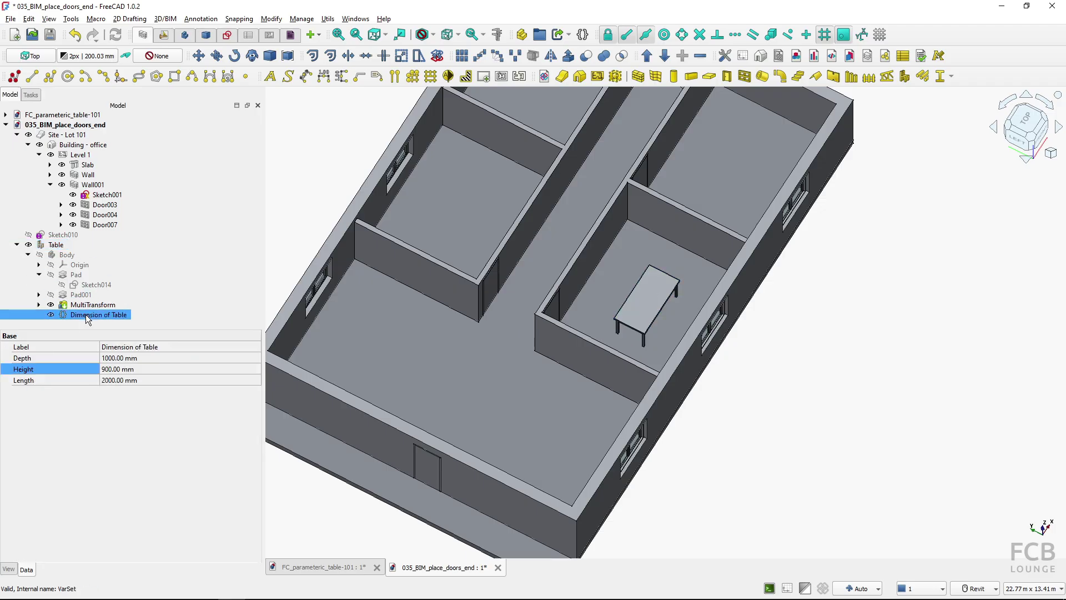
left_click(155, 369)
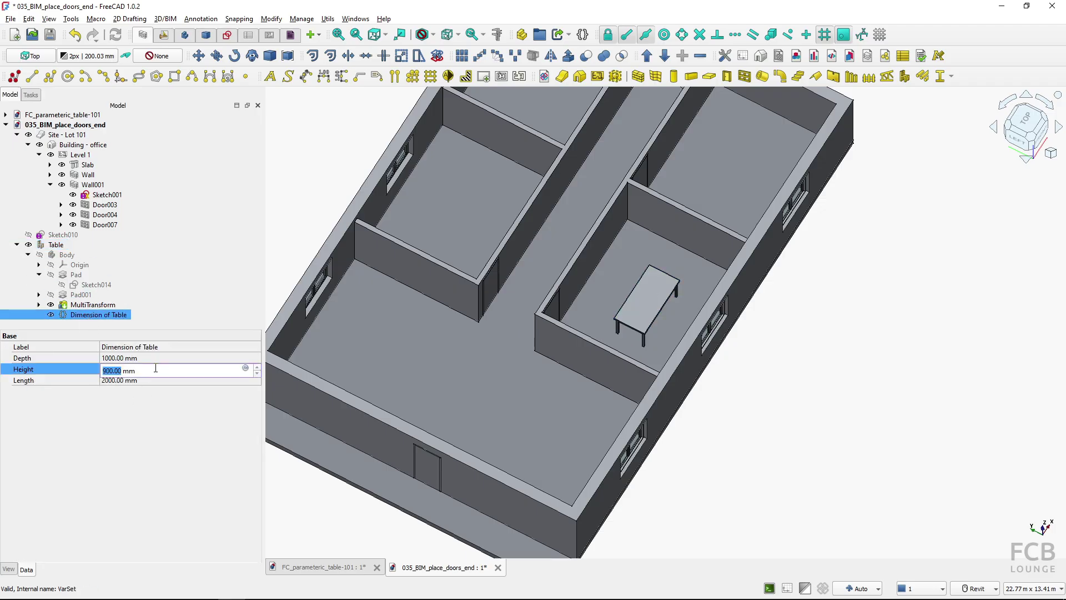
type("1200")
left_click(155, 358)
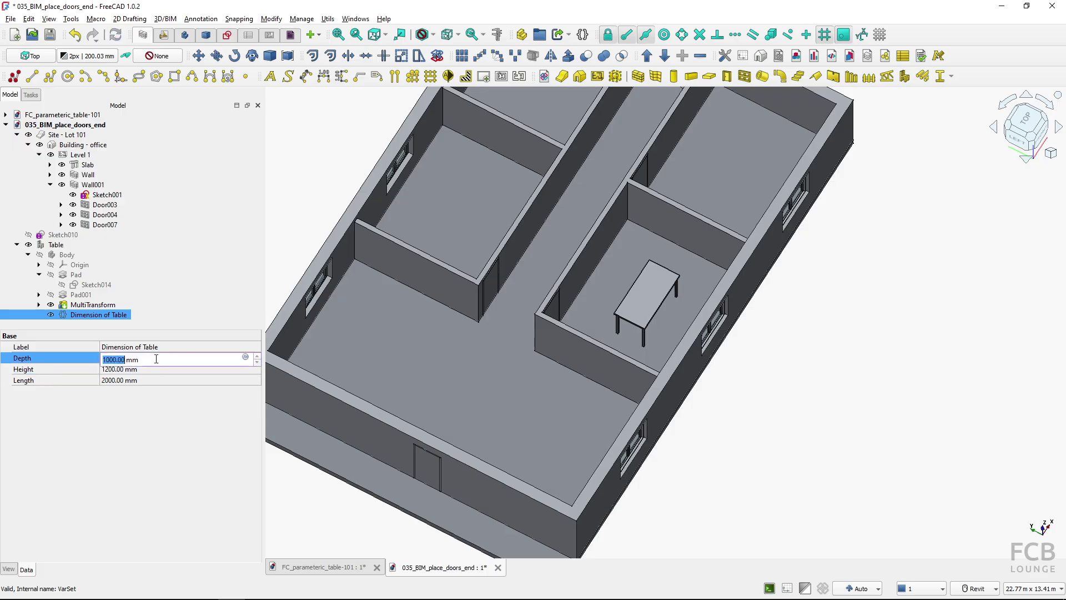
type("1800")
key("Return")
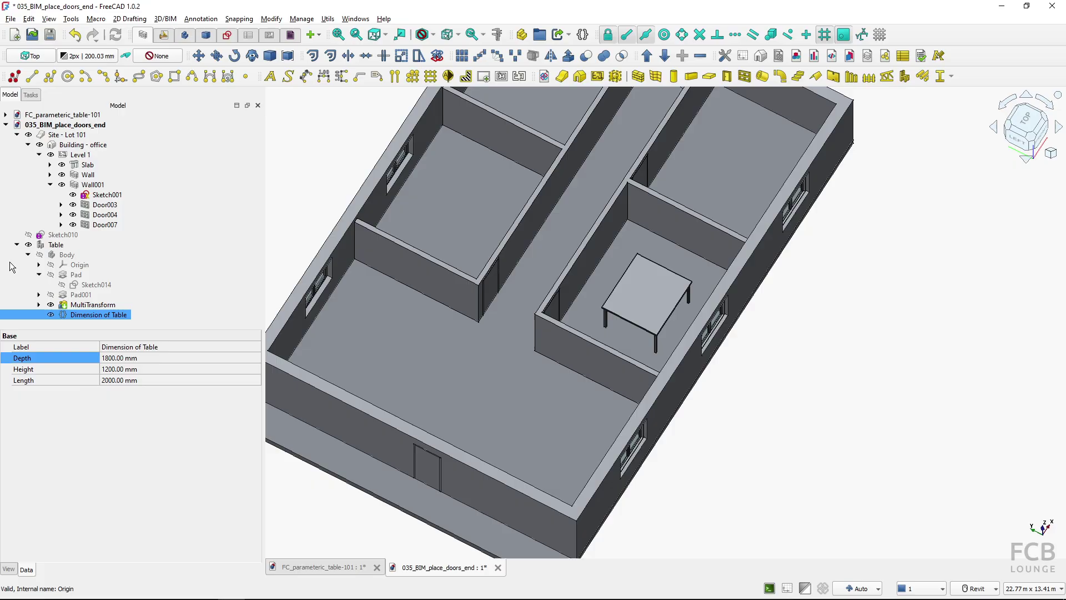
left_click(17, 244)
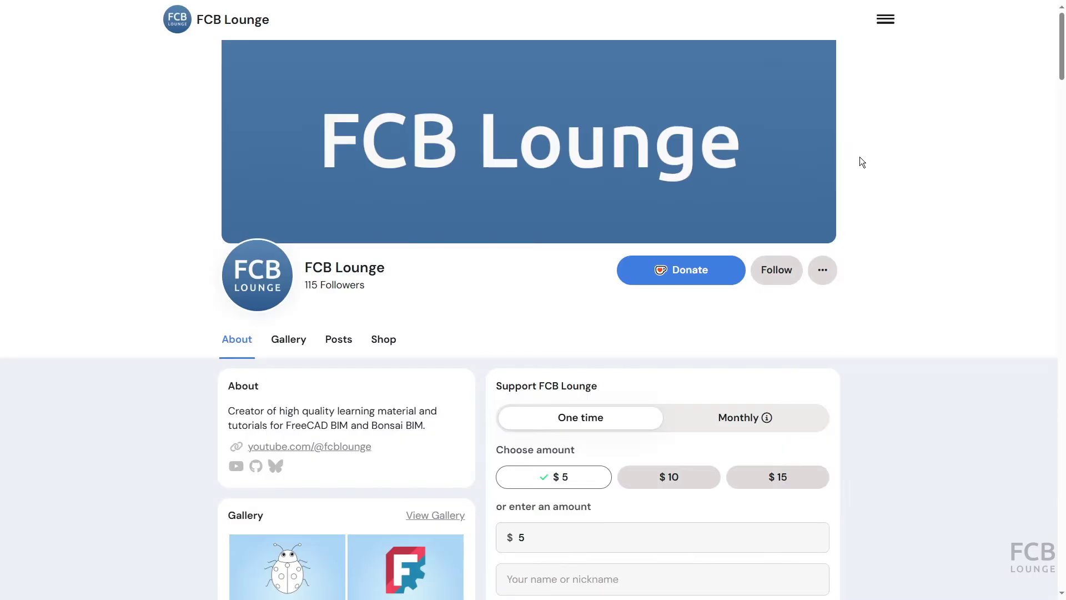
Step: On the FCB Lounge support web page, fill in a one-time $10 donation with the supporter's name and the message "Thank you!"
scroll(859, 157, "down", 5)
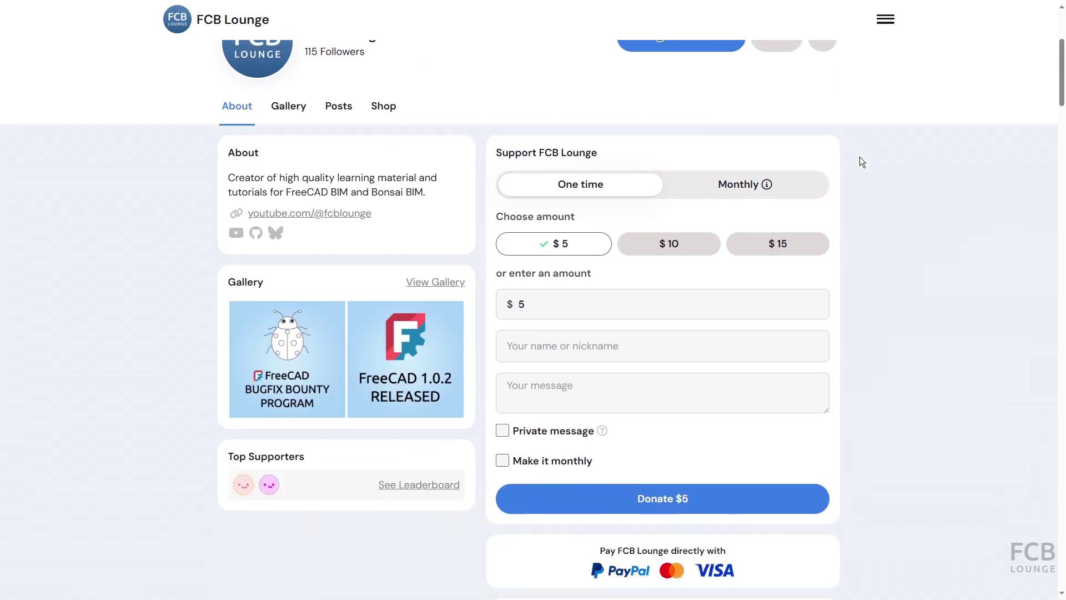
left_click(685, 198)
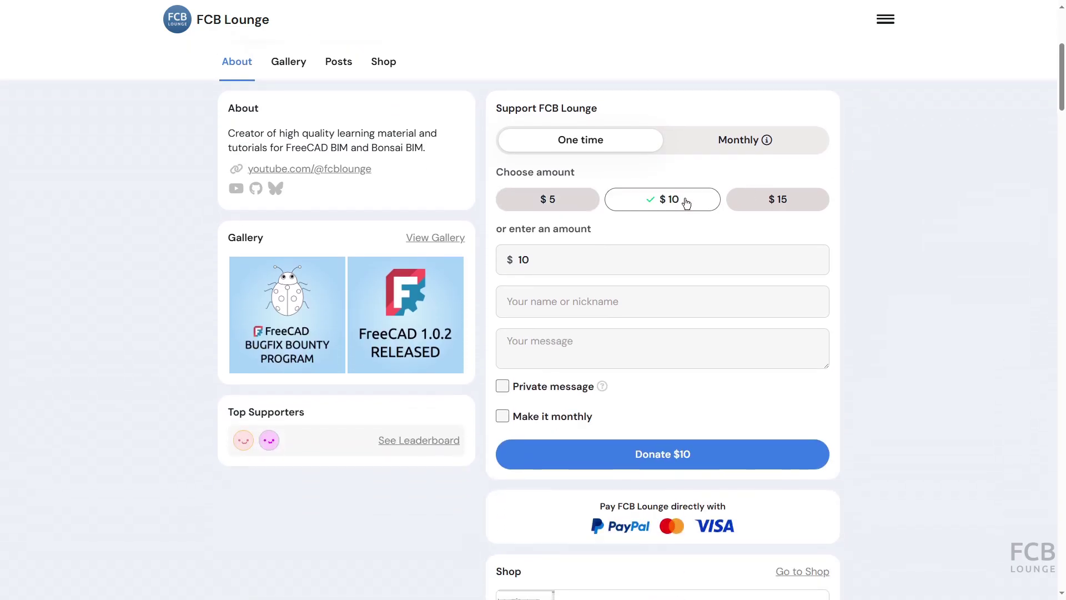
left_click(549, 299)
type("Tom")
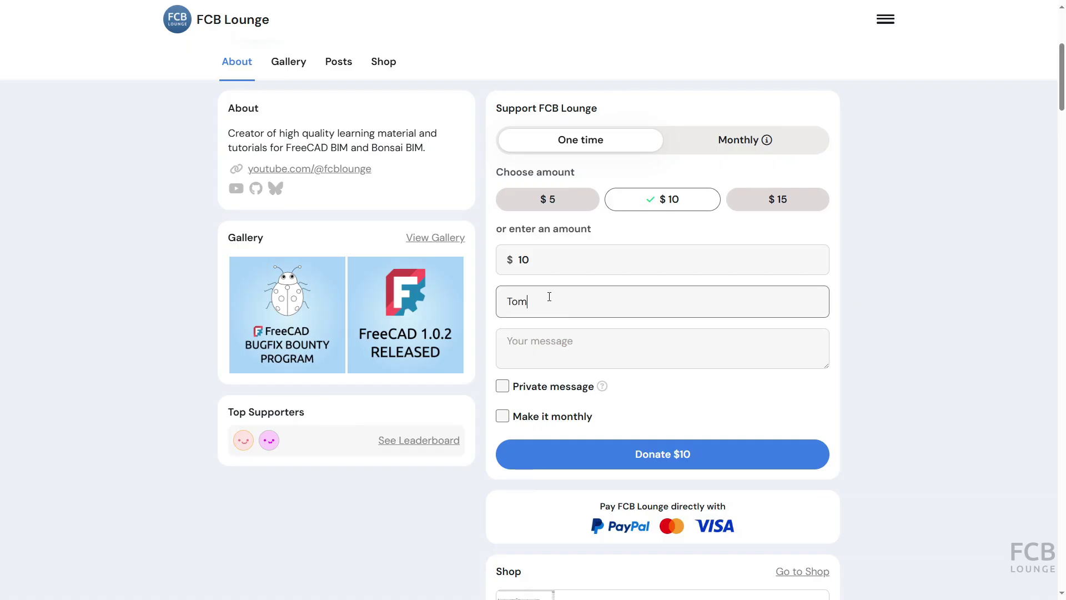
key("Tab")
type("Than")
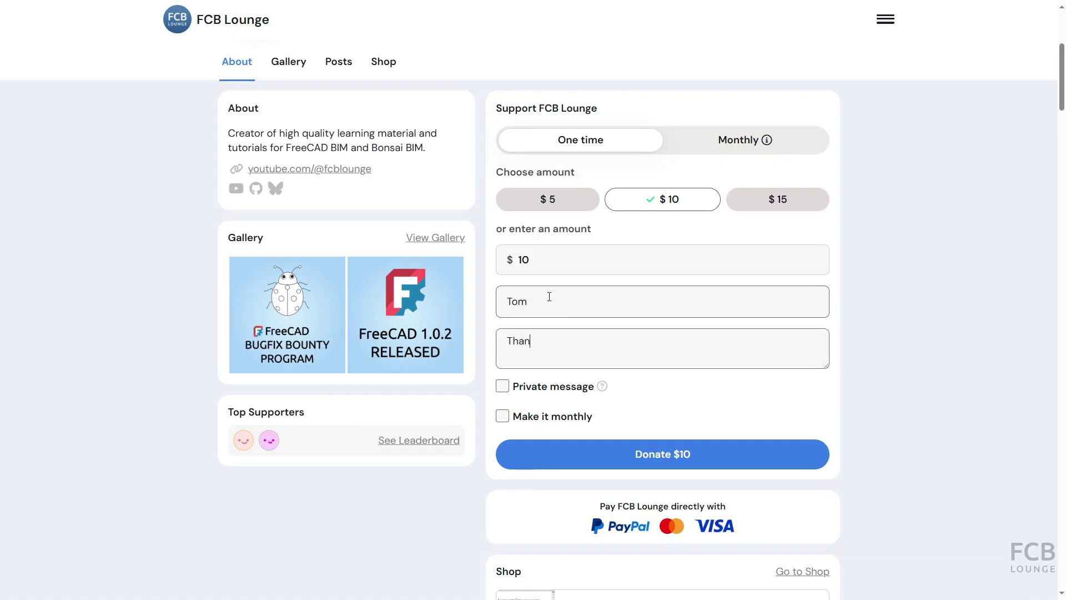
type("k you!")
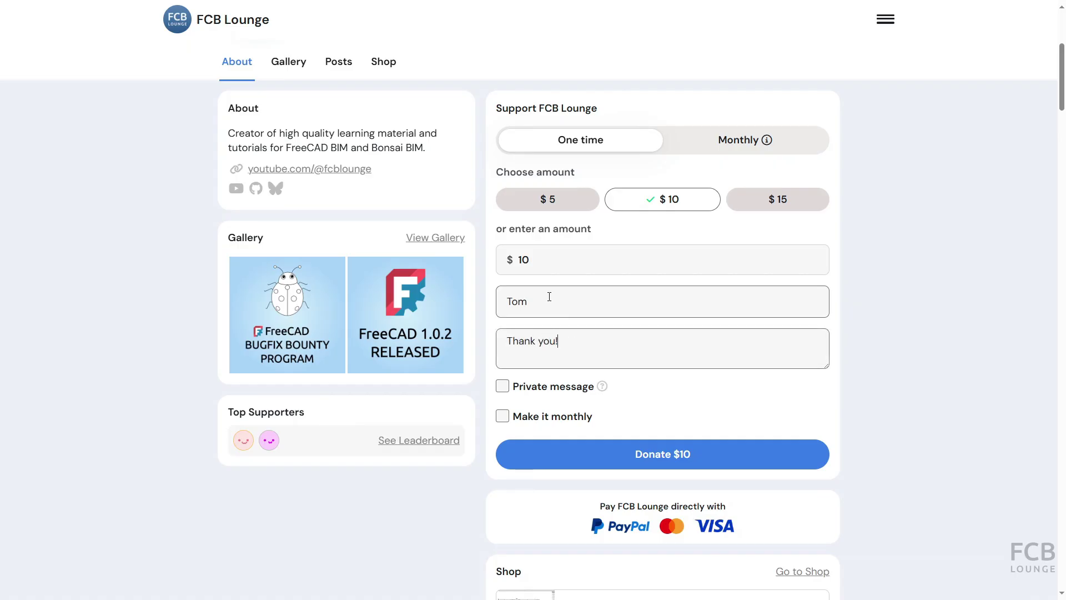